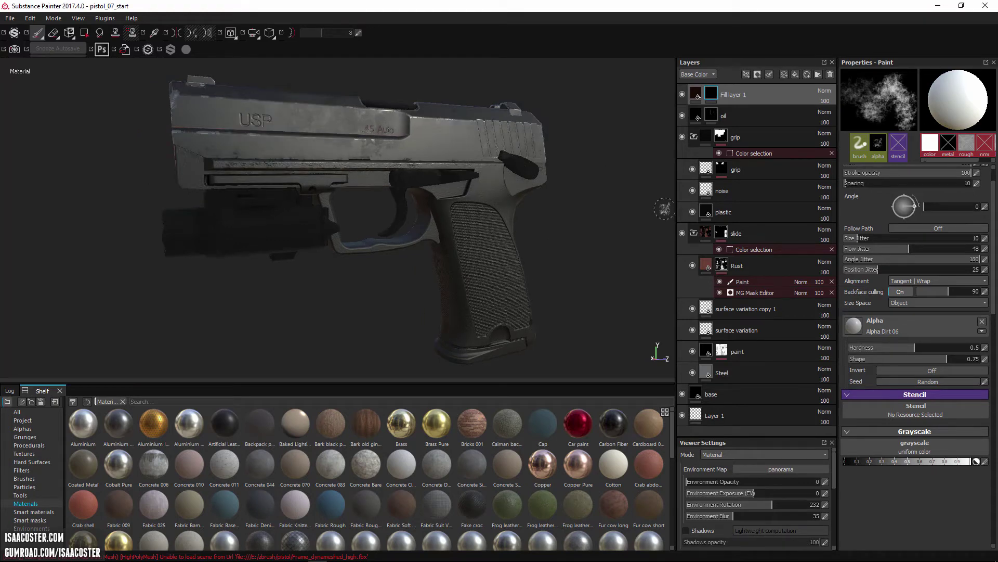
Apply the Sand smart mask to Fill layer 1 and set its MG Mask Editor opacity to 34.
click(34, 520)
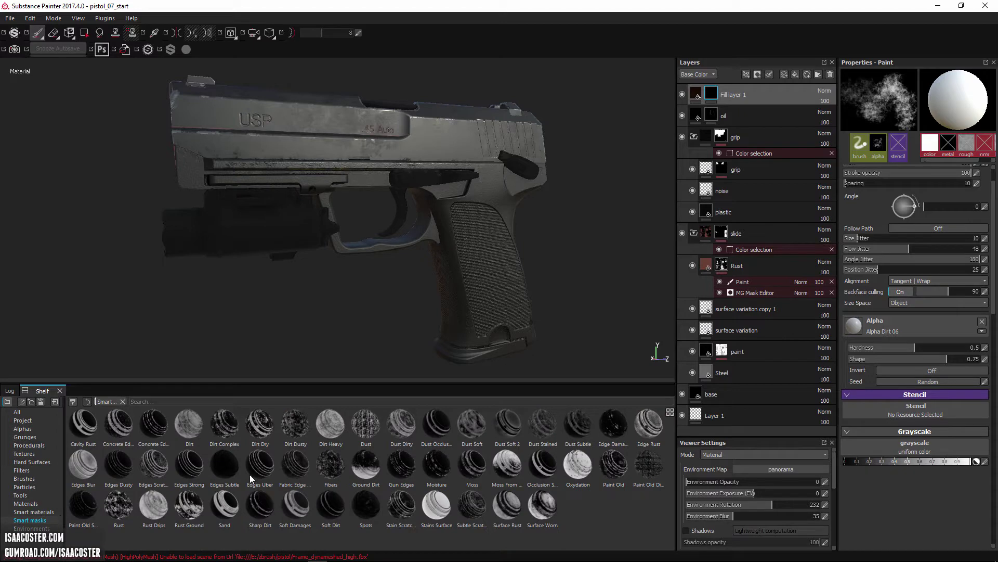
drag(225, 508, 760, 103)
mouse_move(289, 270)
alt+mouse_down()
mouse_move(352, 283)
mouse_move(388, 326)
mouse_move(392, 272)
mouse_move(368, 252)
mouse_move(302, 251)
mouse_move(345, 249)
mouse_move(376, 264)
alt+mouse_up()
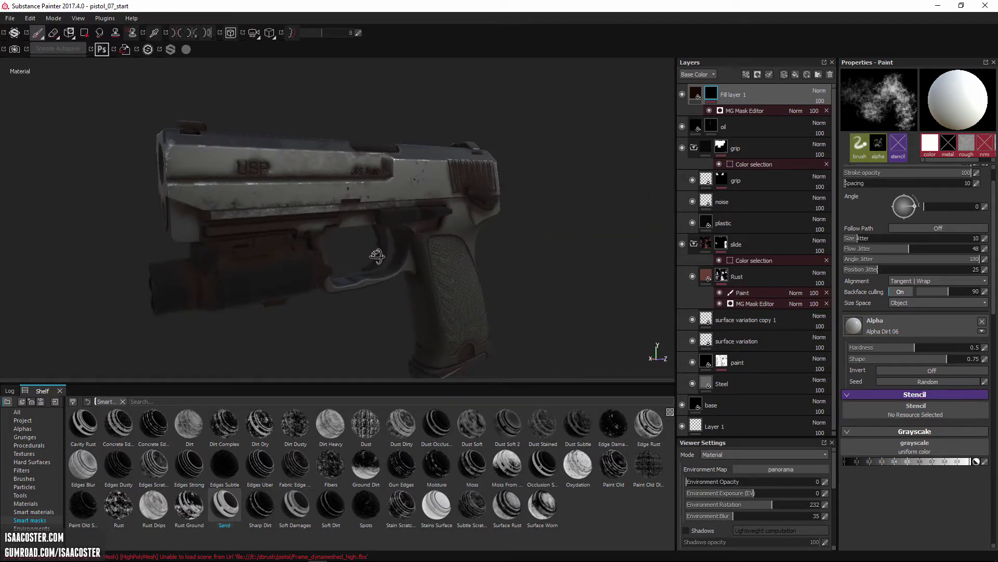
scroll(383, 260, down, 3)
scroll(398, 254, up, 6)
alt+drag(351, 226, 411, 248)
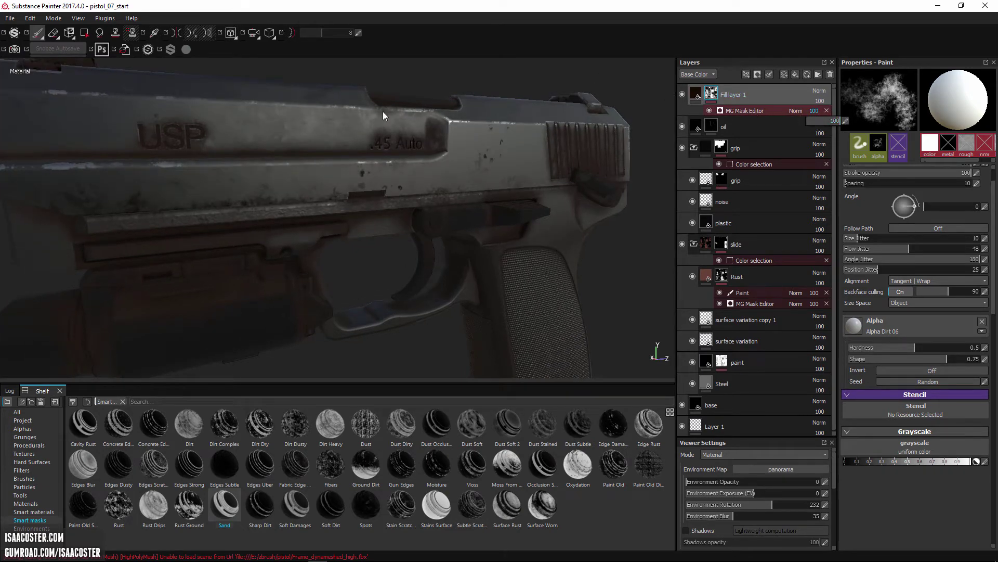
alt+drag(383, 115, 386, 98)
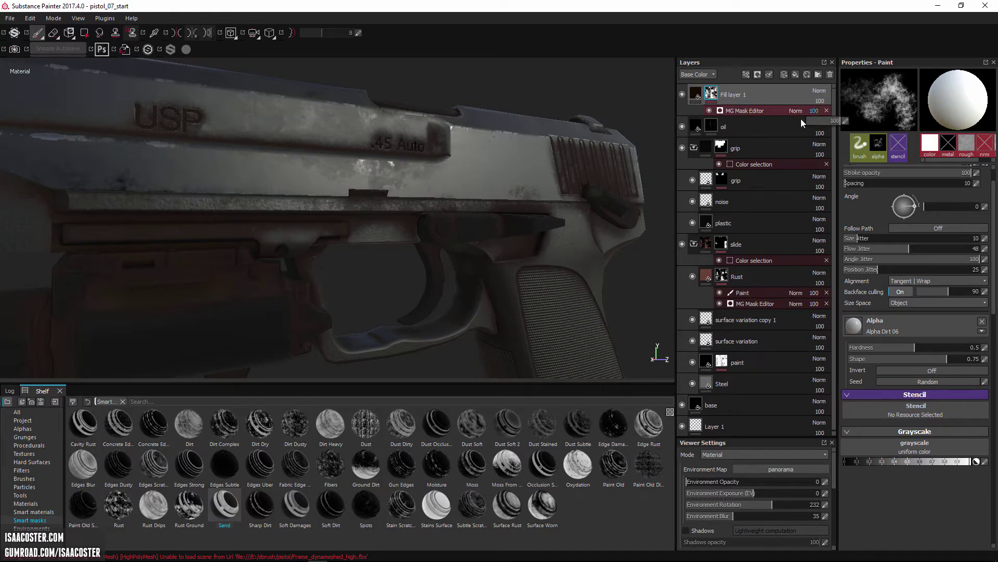
drag(811, 125, 817, 123)
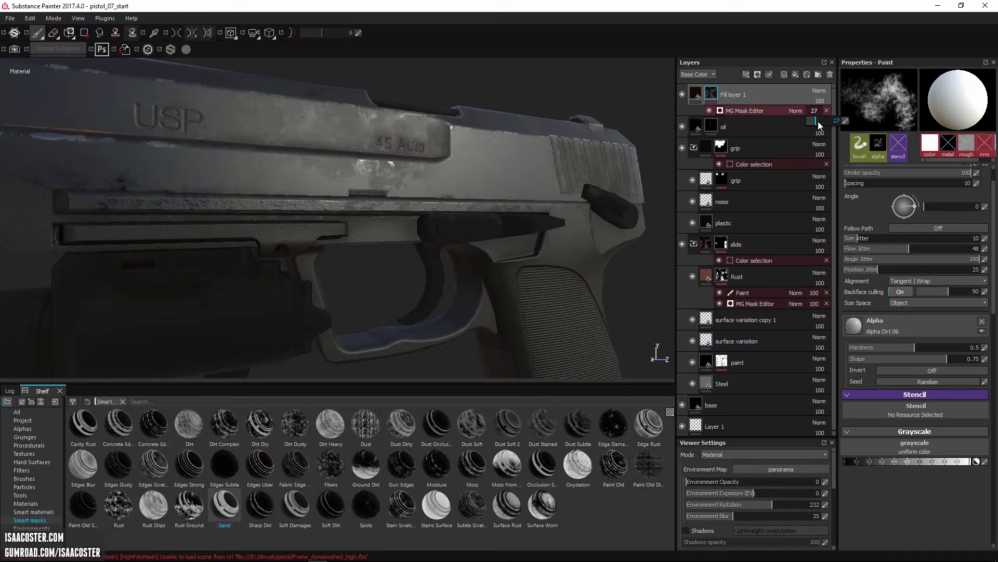
Set the environment rotation to 203 and lower the roughness of the slide group's paint layer to about 0.2.
alt+drag(458, 176, 520, 156)
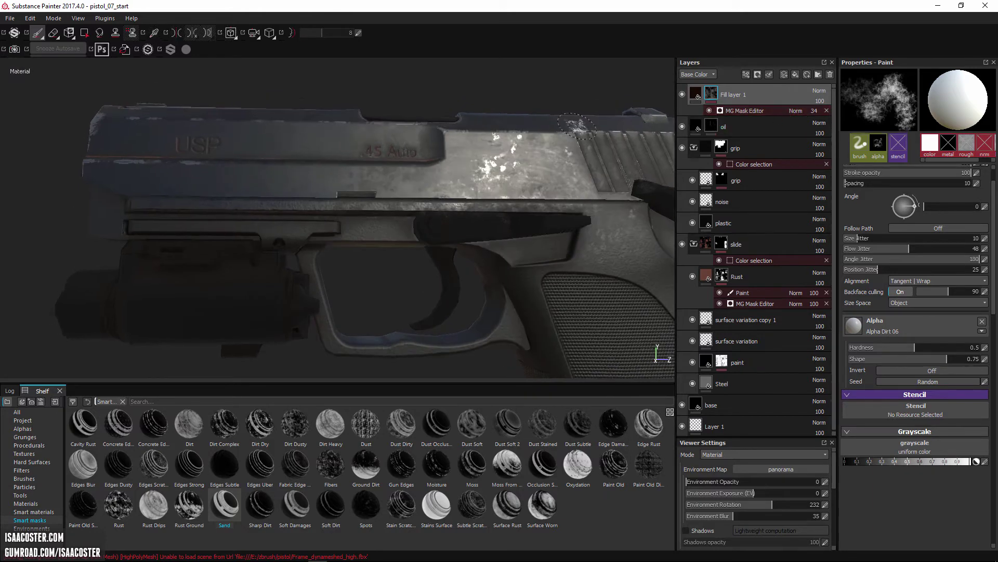
alt+drag(567, 130, 431, 199)
mouse_move(432, 199)
shift+right_down()
mouse_move(422, 209)
mouse_move(435, 201)
shift+right_up()
mouse_move(435, 200)
alt+mouse_down()
mouse_move(442, 164)
mouse_move(443, 177)
mouse_move(512, 185)
alt+mouse_up()
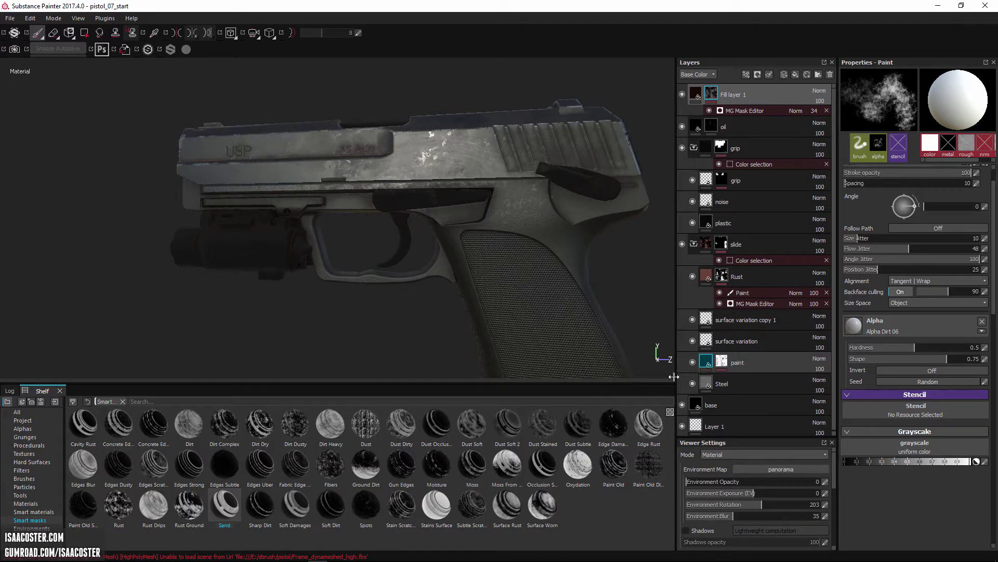
click(706, 362)
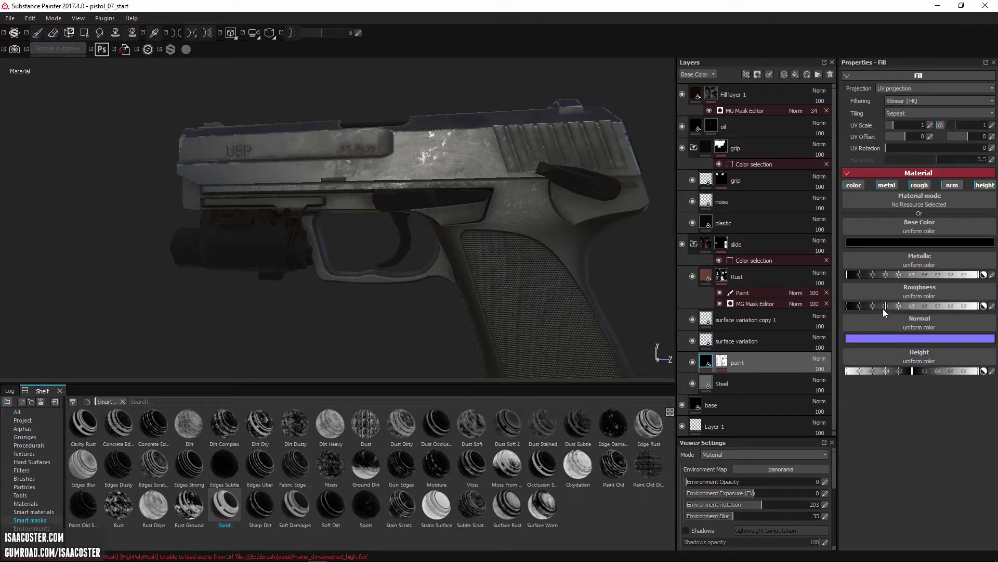
alt+drag(553, 256, 629, 263)
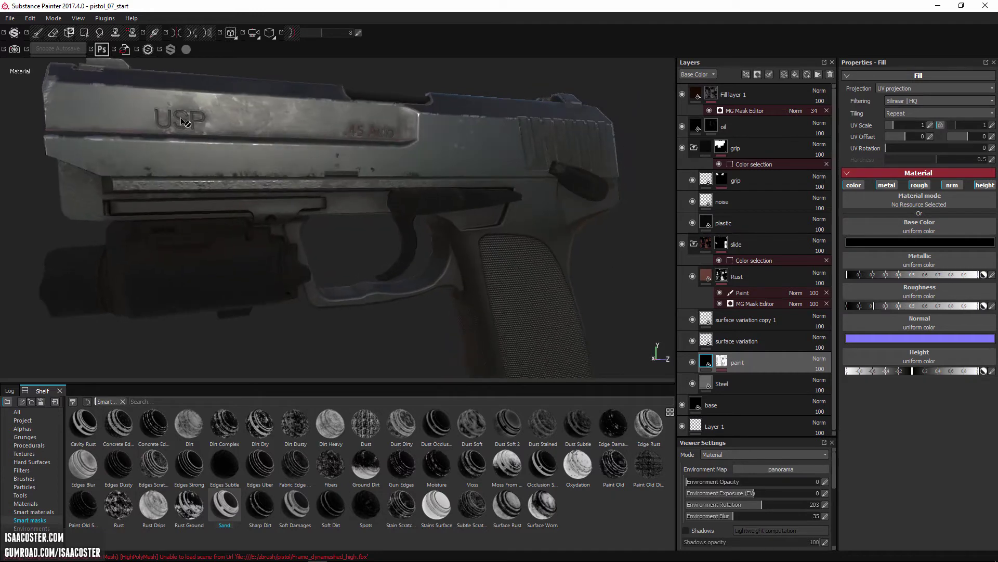
Display the Roughness channel in the layer stack and set both surface variation layers in the slide group to 20 opacity.
alt+drag(185, 123, 171, 165)
scroll(248, 169, down, 2)
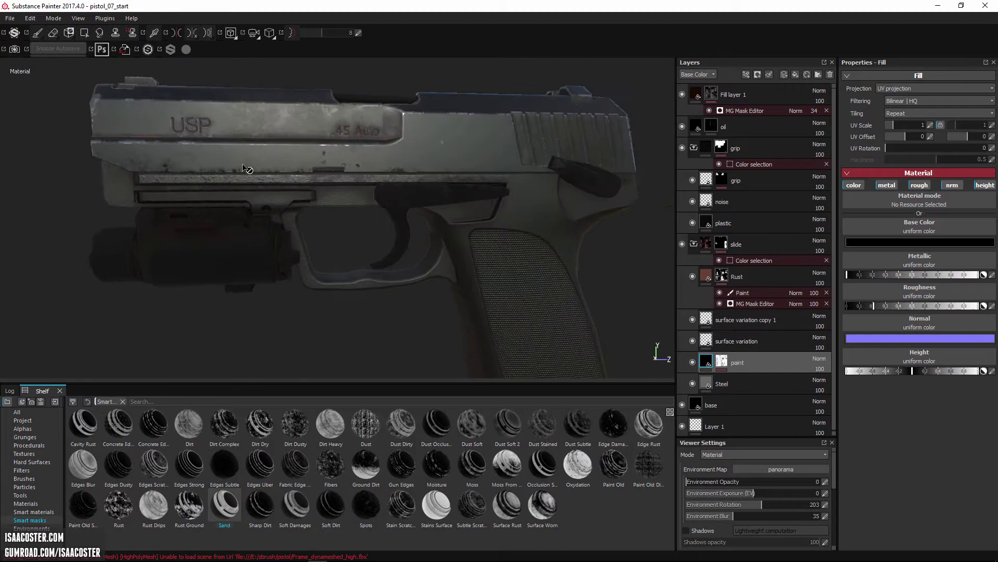
scroll(426, 213, down, 1)
alt+drag(441, 210, 421, 205)
alt+middle_drag(420, 205, 385, 210)
alt+drag(384, 209, 423, 194)
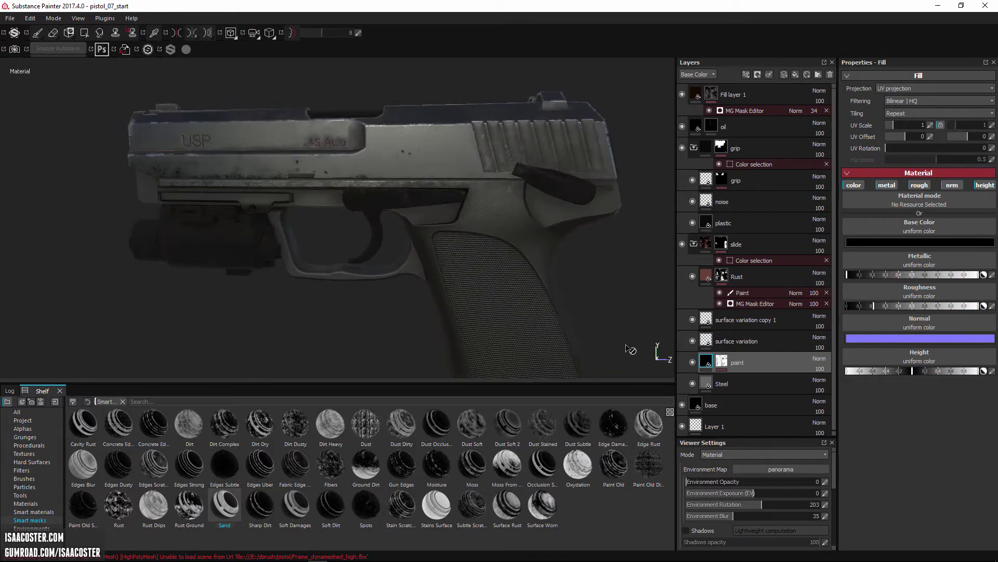
click(743, 320)
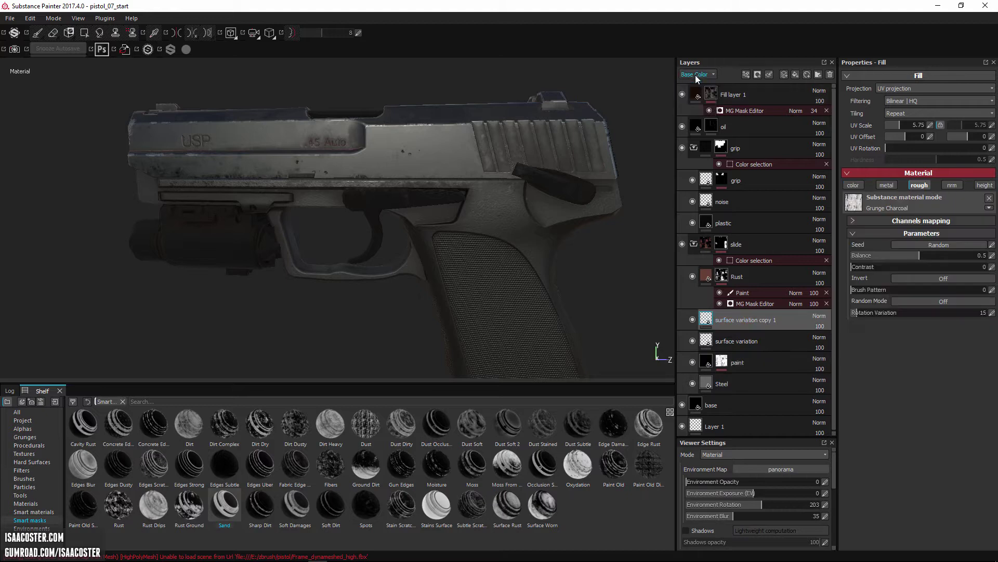
click(697, 74)
click(695, 97)
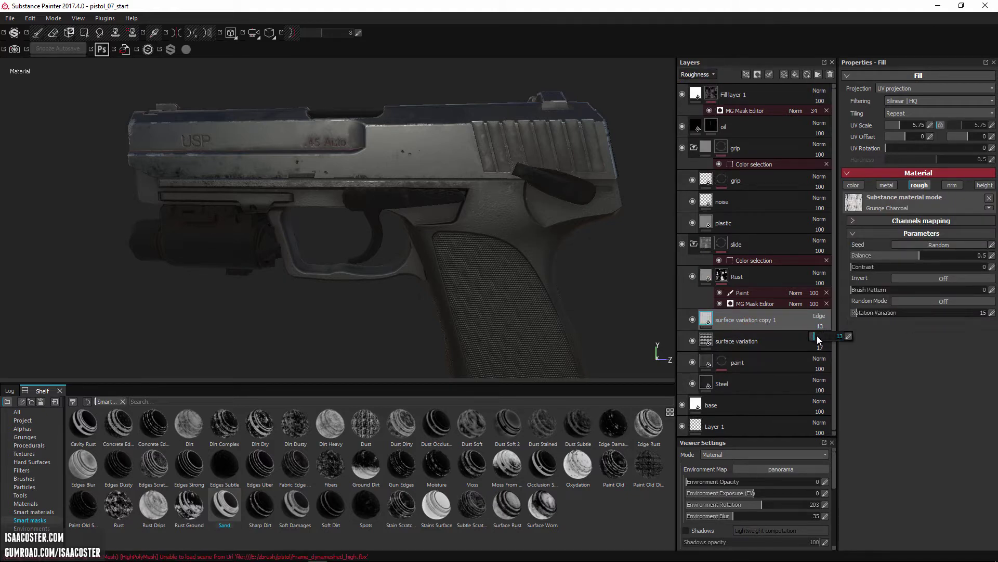
click(818, 337)
alt+drag(610, 256, 618, 269)
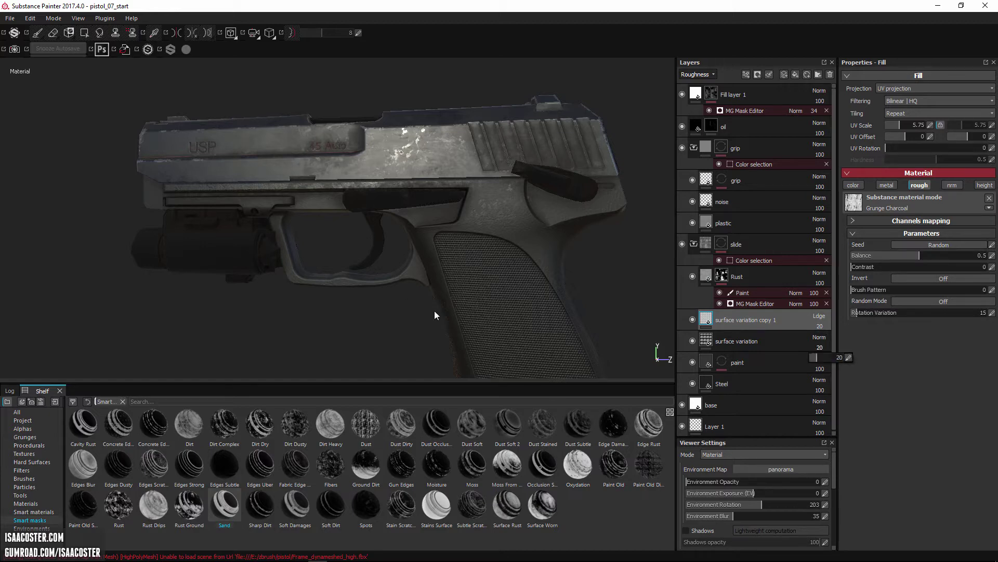
Return the layer stack to the Base Color channel and add a paint effect with black grayscale to Fill layer 1's mask.
alt+drag(435, 315, 468, 281)
alt+middle_drag(205, 198, 317, 268)
alt+right_drag(317, 267, 379, 292)
mouse_move(379, 291)
alt+mouse_down()
mouse_move(290, 259)
mouse_move(212, 260)
mouse_move(408, 260)
mouse_move(484, 234)
alt+mouse_up()
click(738, 96)
click(697, 74)
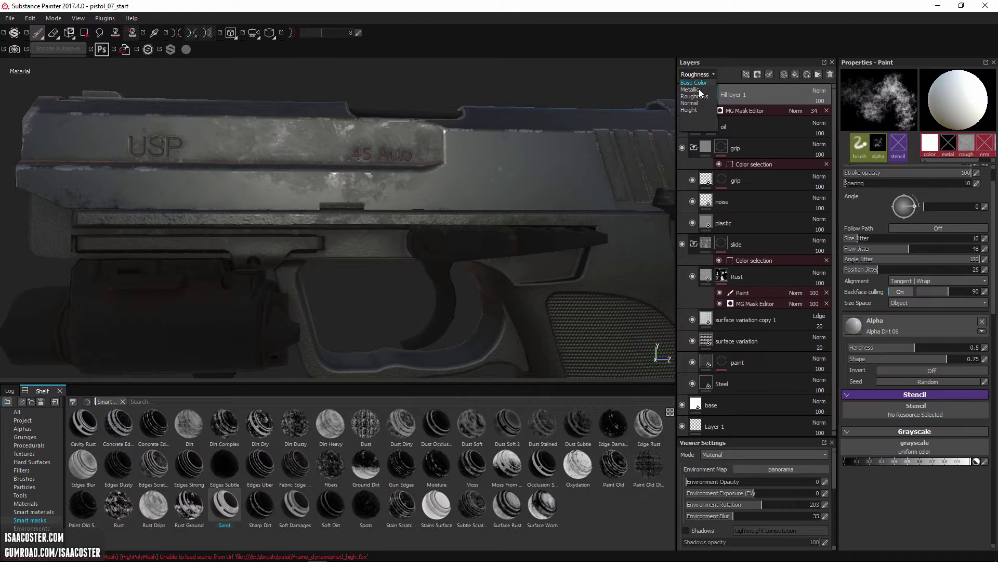
click(702, 84)
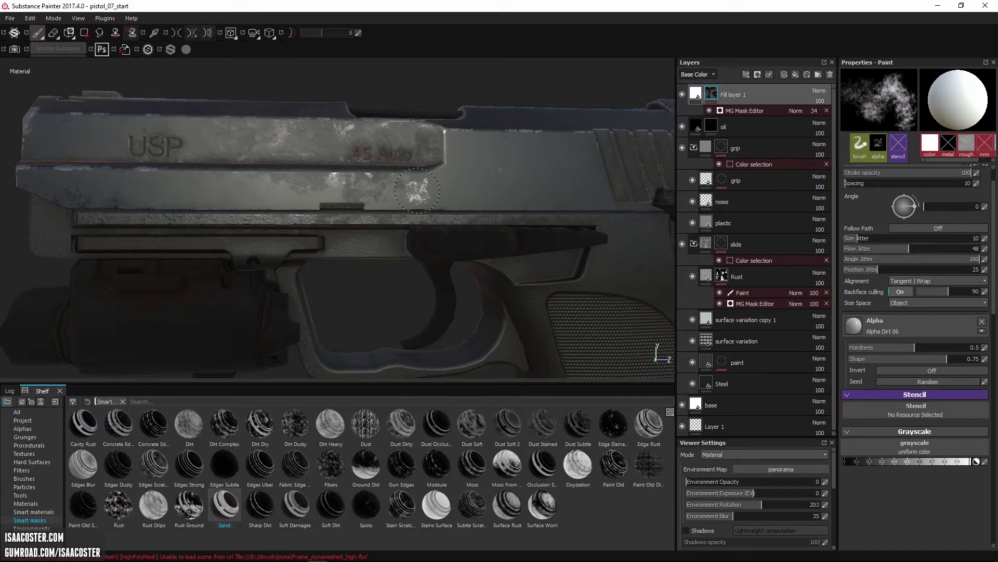
right_click(728, 110)
click(773, 126)
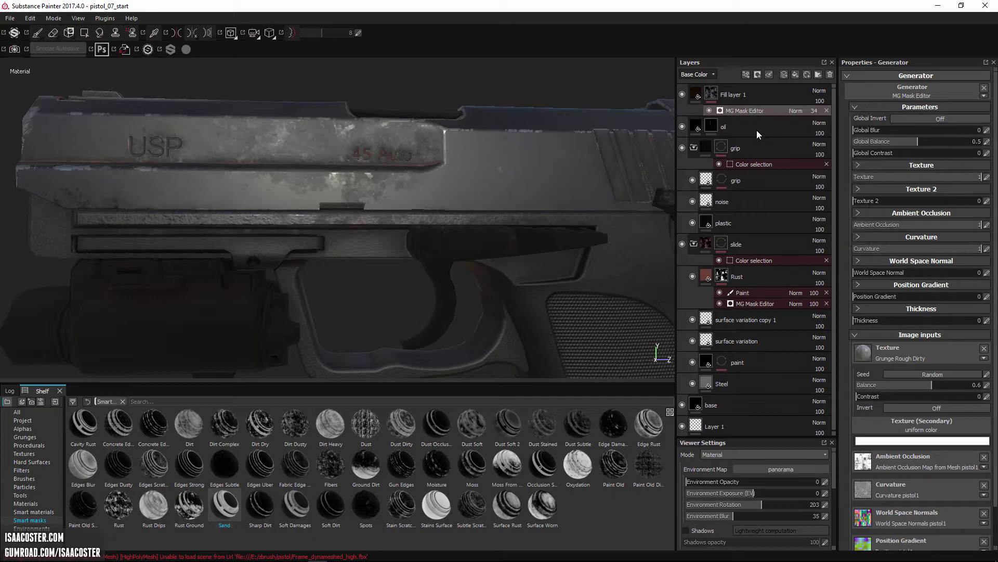
click(849, 461)
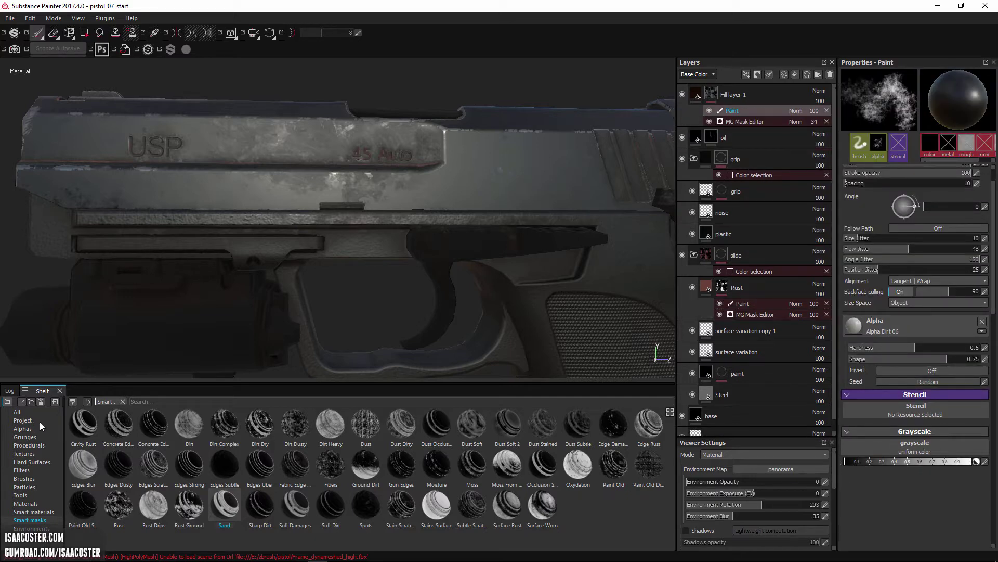
Paint the dirt away around the .45 Auto lettering on the slide with the Sandpaper brush.
click(24, 479)
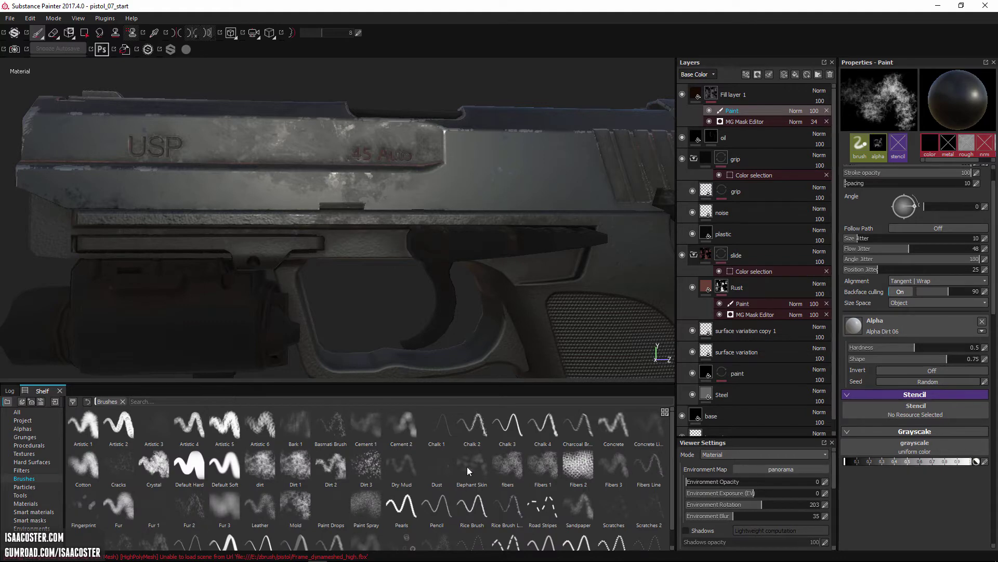
scroll(146, 530, down, 1)
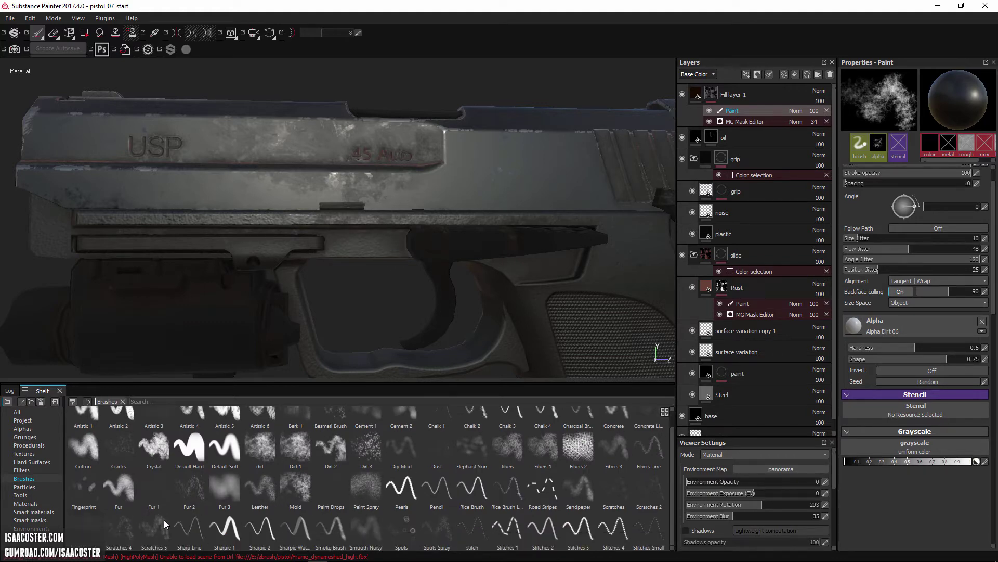
click(577, 499)
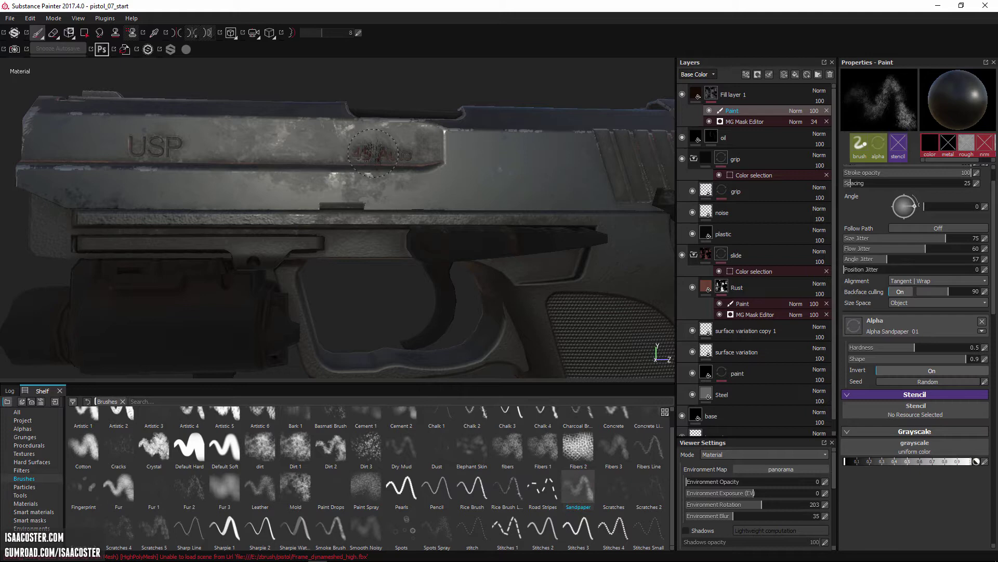
mouse_move(399, 154)
mouse_down()
mouse_move(376, 144)
mouse_move(414, 171)
mouse_move(407, 186)
mouse_up()
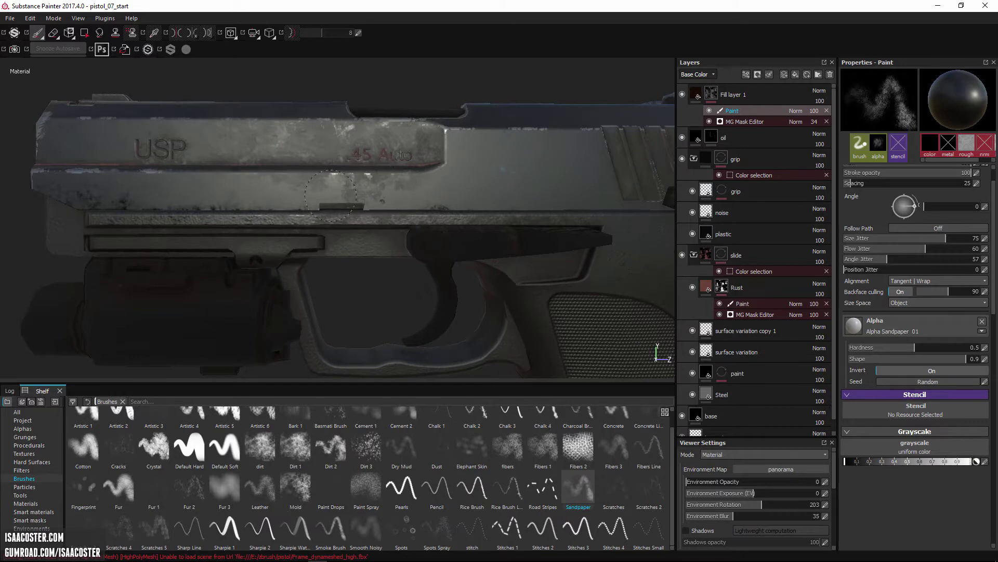
alt+drag(322, 168, 312, 141)
alt+drag(210, 146, 186, 141)
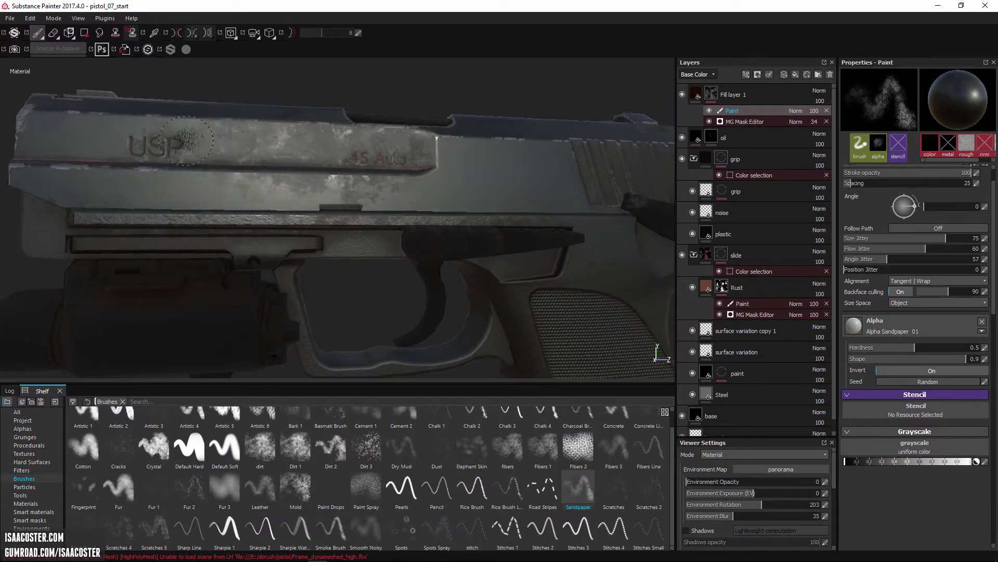
mouse_move(326, 169)
alt+mouse_down()
mouse_move(509, 188)
mouse_move(493, 172)
alt+mouse_up()
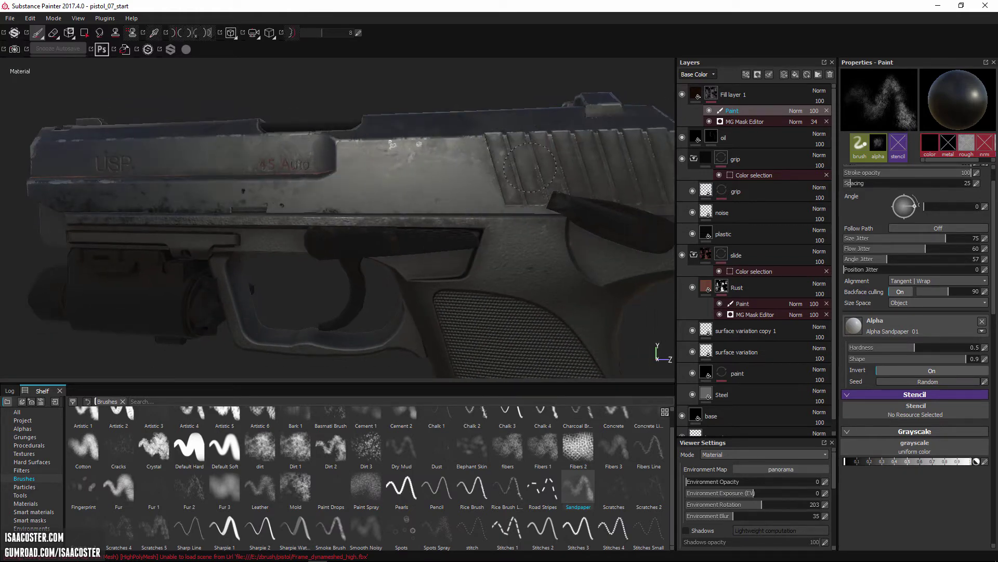
mouse_move(551, 160)
alt+mouse_down()
mouse_move(552, 176)
mouse_move(512, 189)
alt+mouse_up()
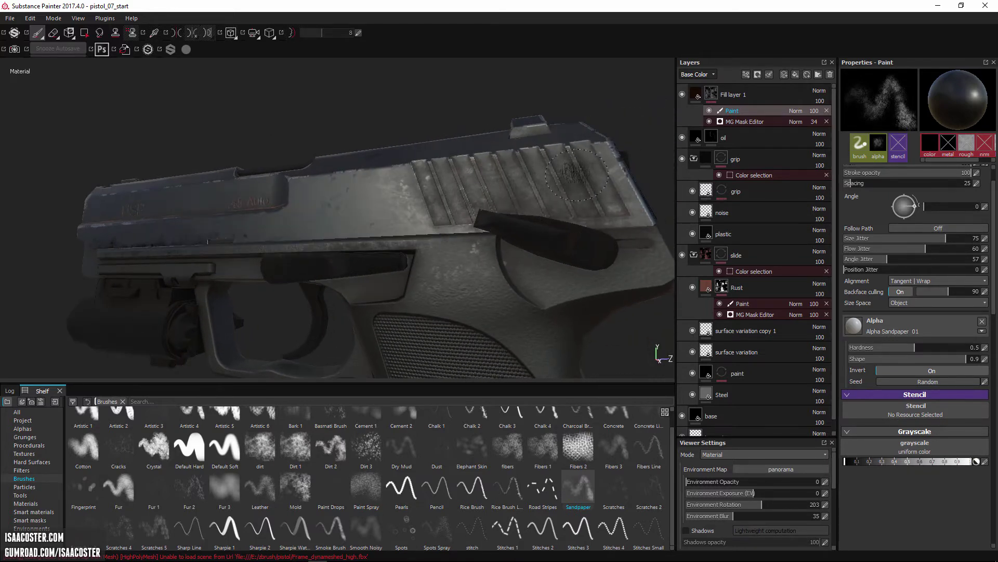
Add a new folder above the grip group in the layer stack.
mouse_move(570, 207)
alt+mouse_down()
mouse_move(569, 175)
mouse_move(577, 188)
mouse_move(566, 223)
mouse_move(463, 240)
mouse_move(523, 235)
mouse_move(514, 210)
mouse_move(664, 350)
mouse_move(510, 298)
mouse_move(504, 248)
mouse_move(424, 281)
mouse_move(229, 214)
mouse_move(668, 192)
mouse_move(748, 170)
alt+mouse_up()
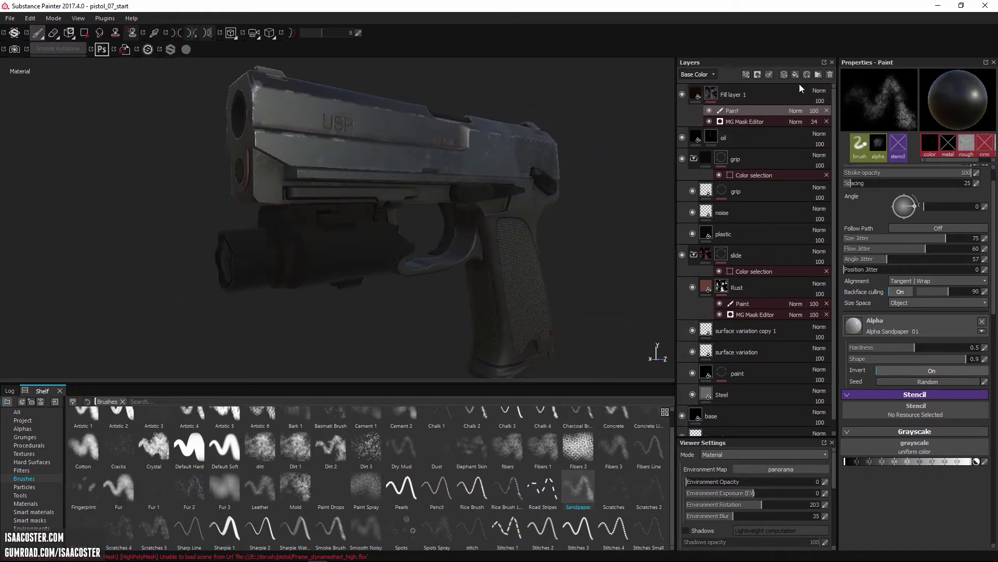
click(744, 157)
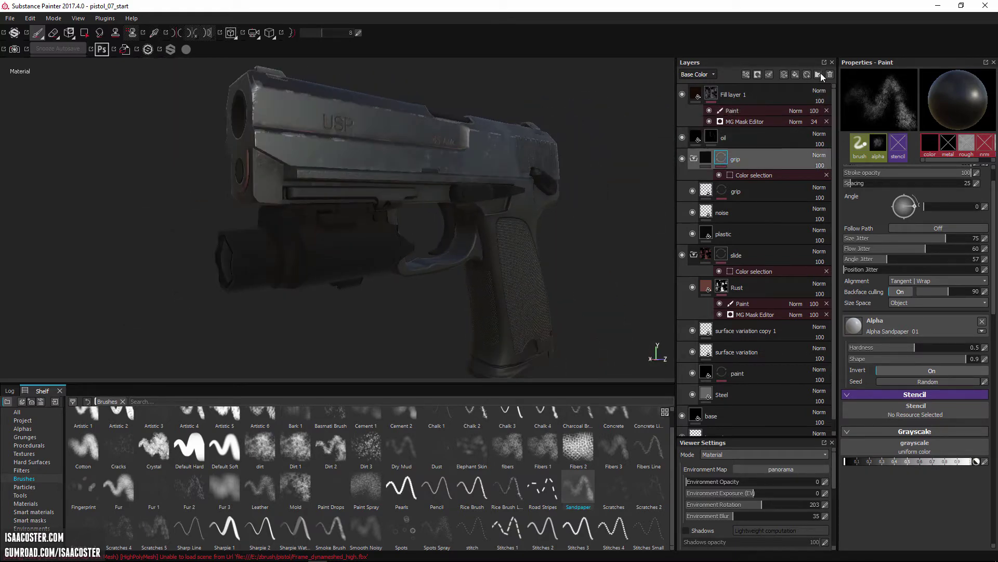
click(818, 75)
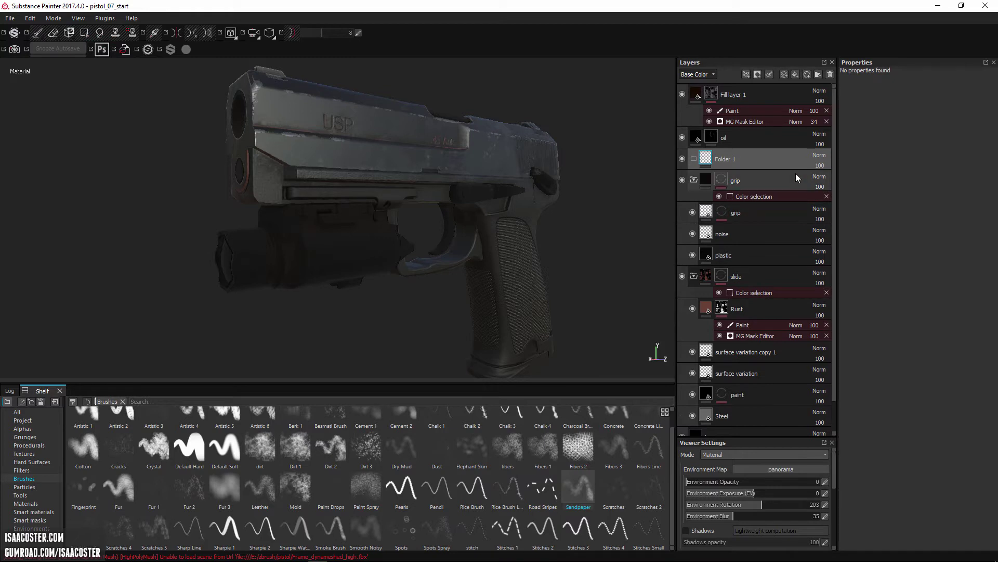
key(l)
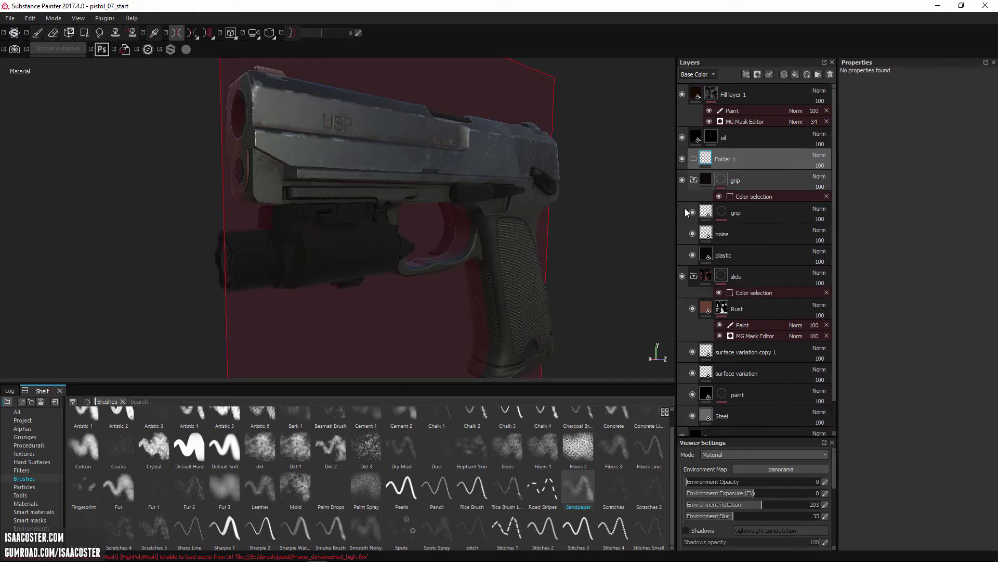
drag(686, 212, 684, 247)
alt+drag(543, 262, 477, 253)
key(l)
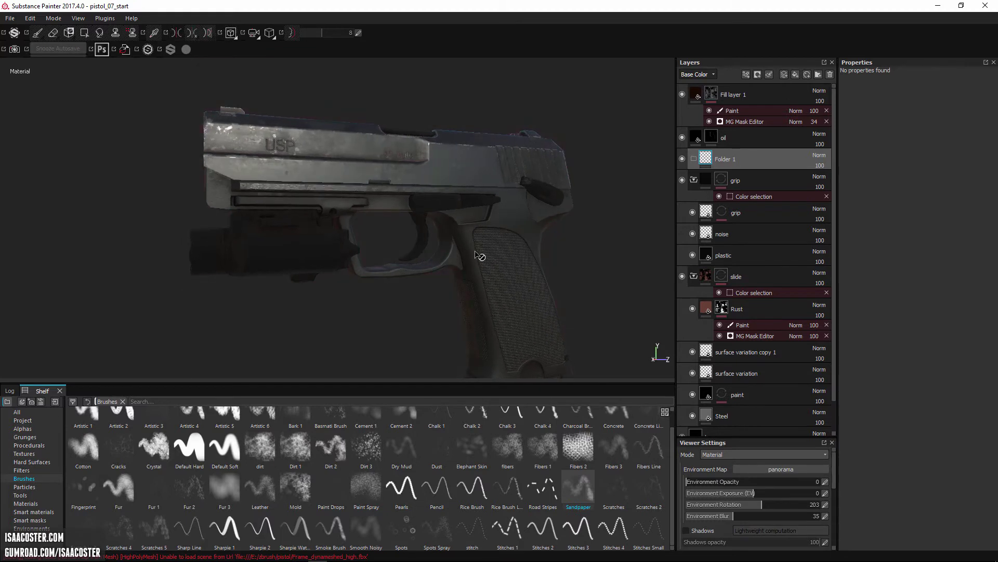
Rename the new folder as light.
double_click(770, 164)
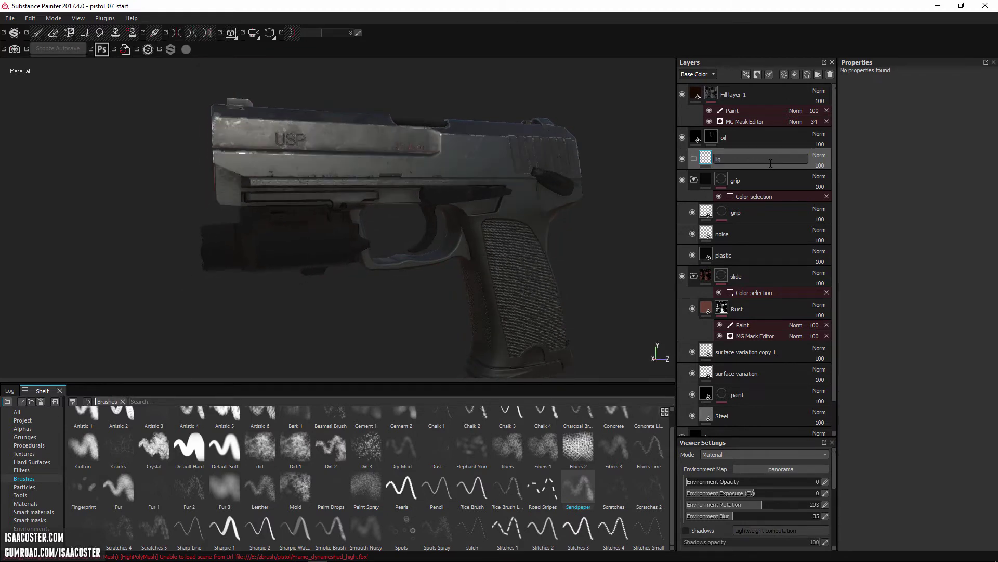
text(light)
key(Return)
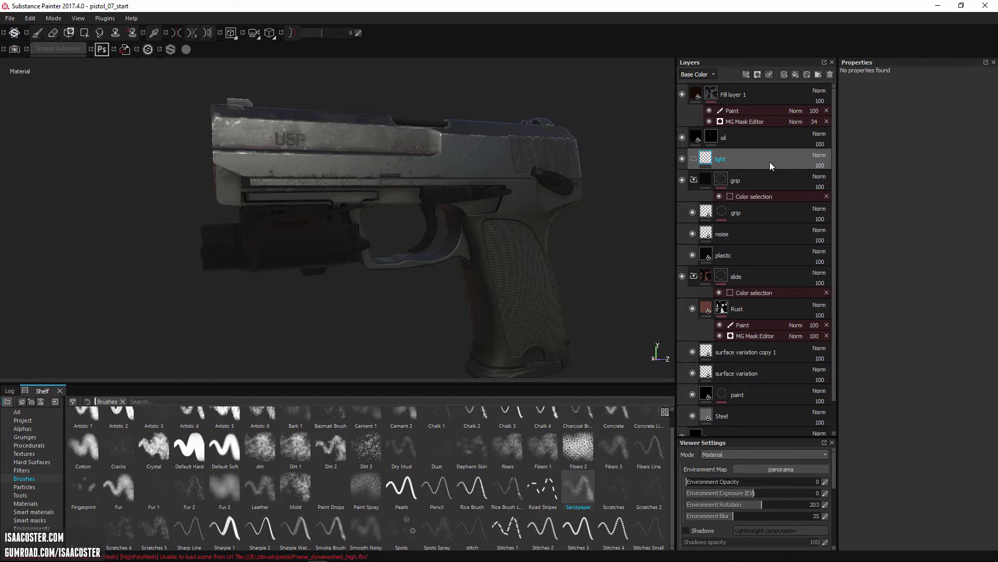
Add a colour selection mask to the light folder and pick the flashlight's magenta ID colour.
right_click(771, 163)
click(811, 197)
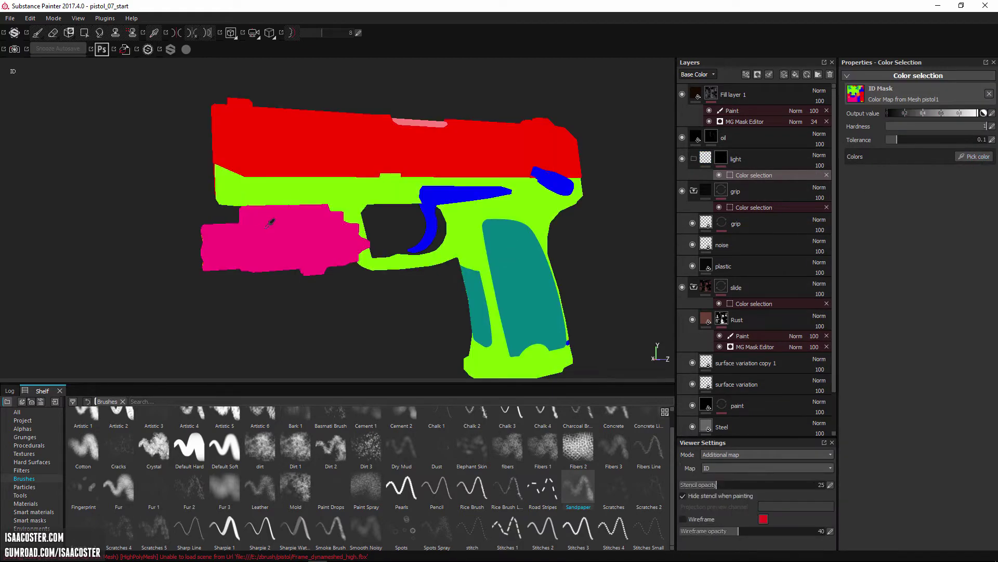
click(270, 222)
Add a fill layer and place it inside the light folder.
alt+drag(329, 298, 452, 272)
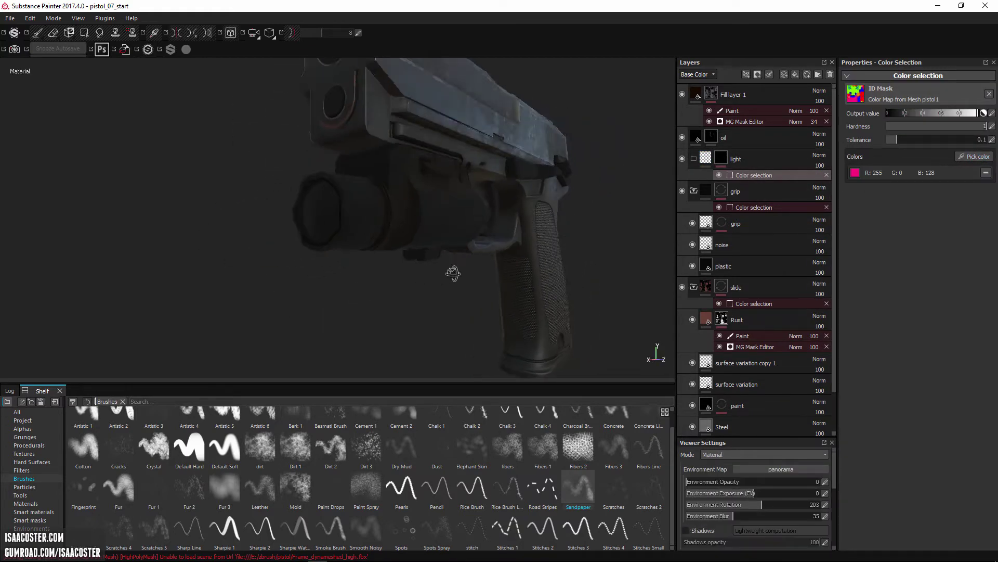
click(737, 161)
right_click(744, 160)
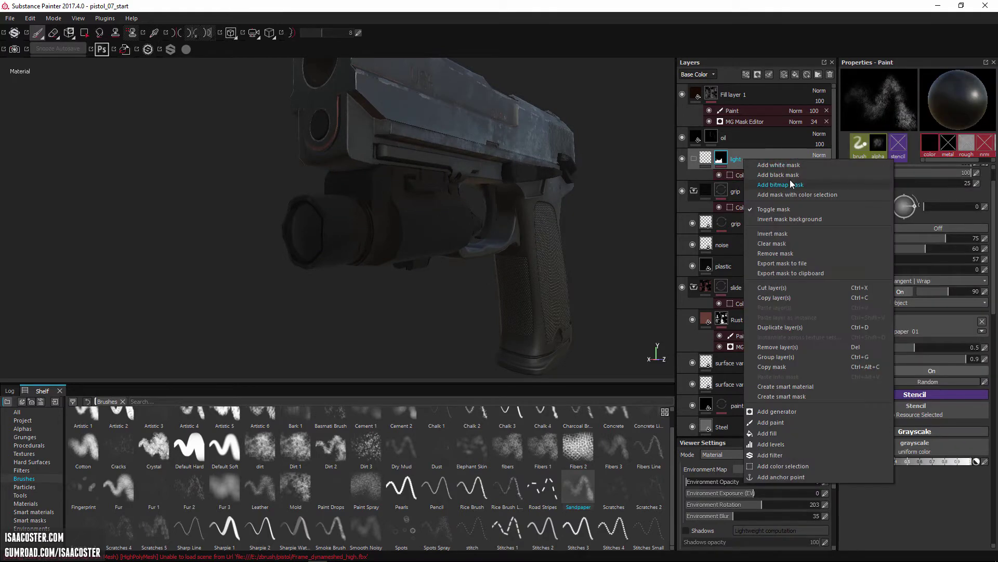
click(795, 76)
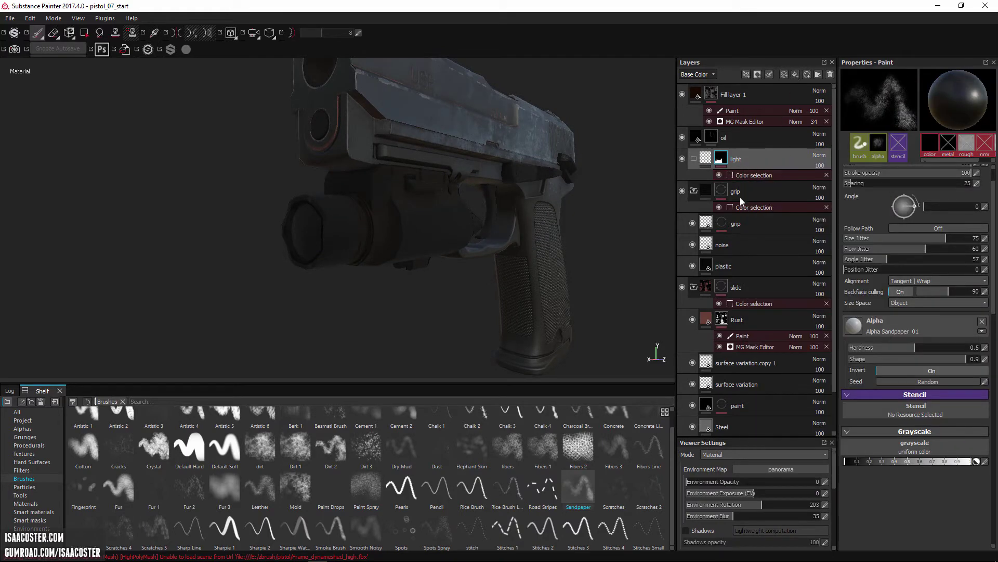
drag(721, 165, 739, 202)
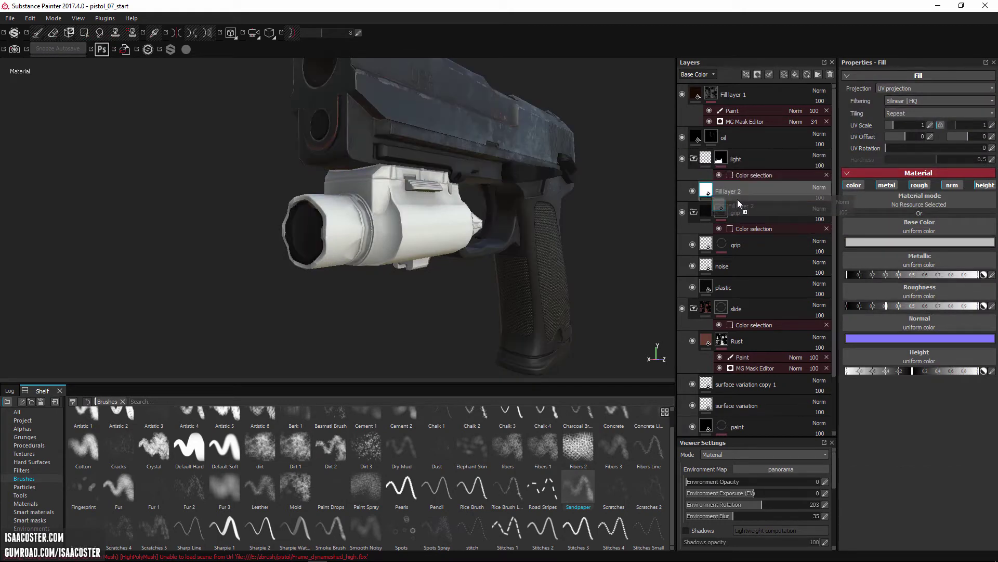
Set the base colour of the light folder's fill layer to black.
click(888, 243)
drag(874, 255, 796, 301)
click(947, 181)
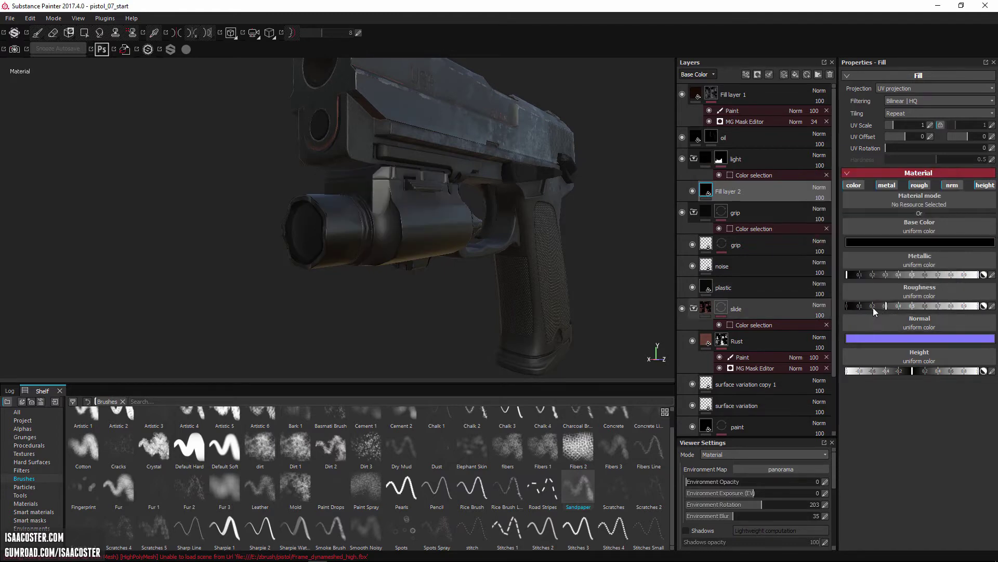
Adjust the flashlight fill layer's roughness to about 0.2, checking the reflections from several angles.
alt+drag(541, 260, 461, 268)
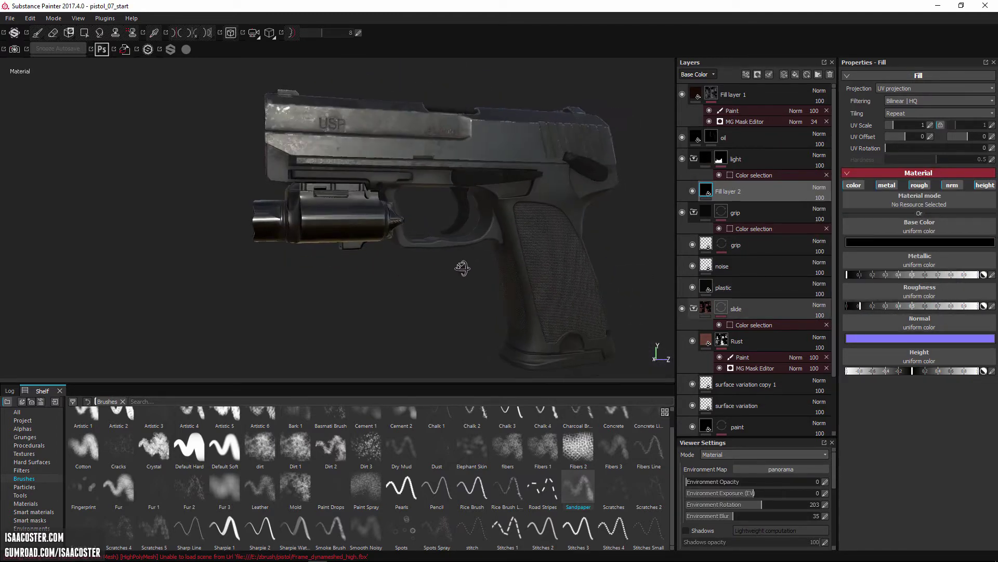
click(862, 305)
alt+drag(394, 260, 416, 260)
scroll(327, 248, up, 3)
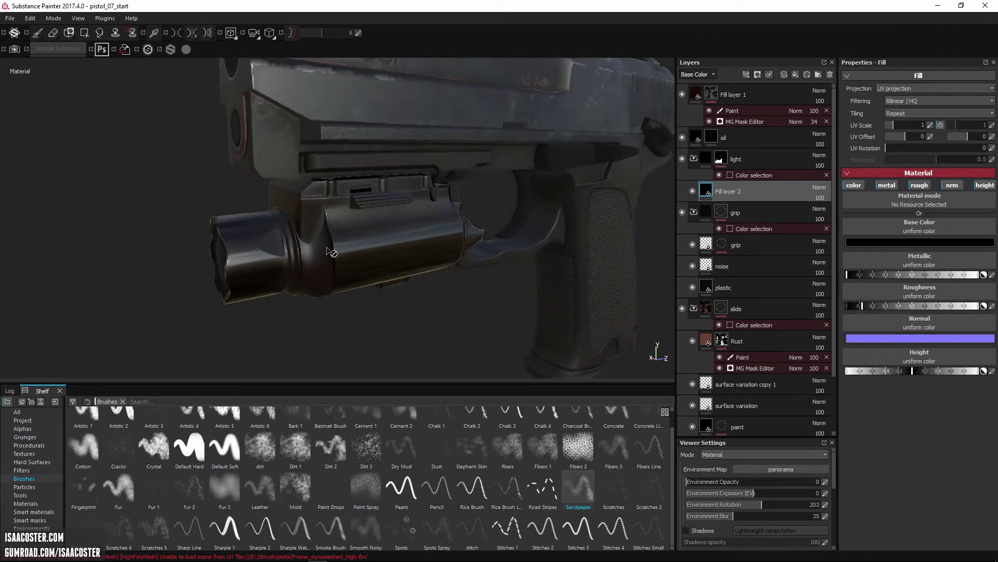
alt+drag(331, 252, 520, 258)
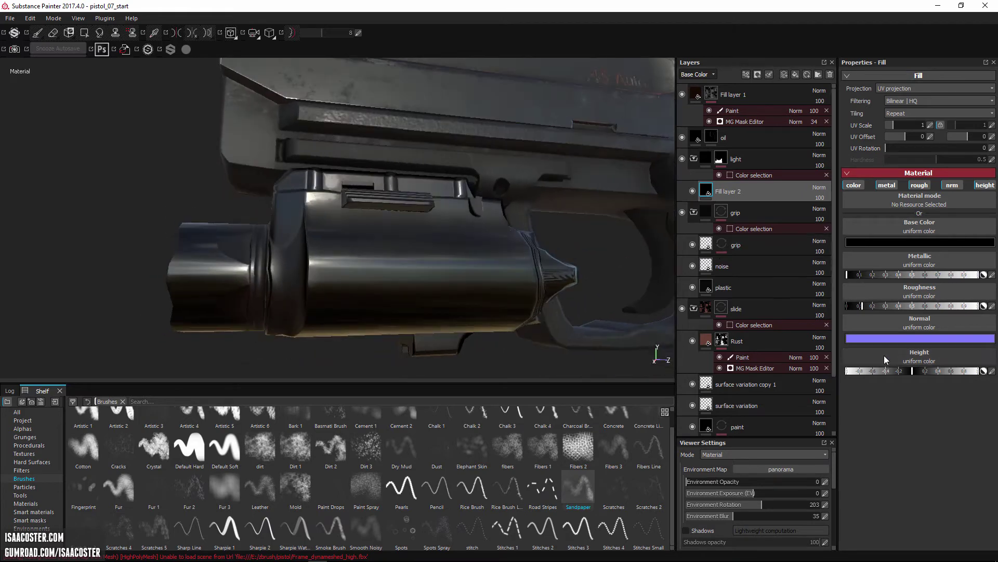
click(871, 306)
alt+drag(378, 286, 526, 260)
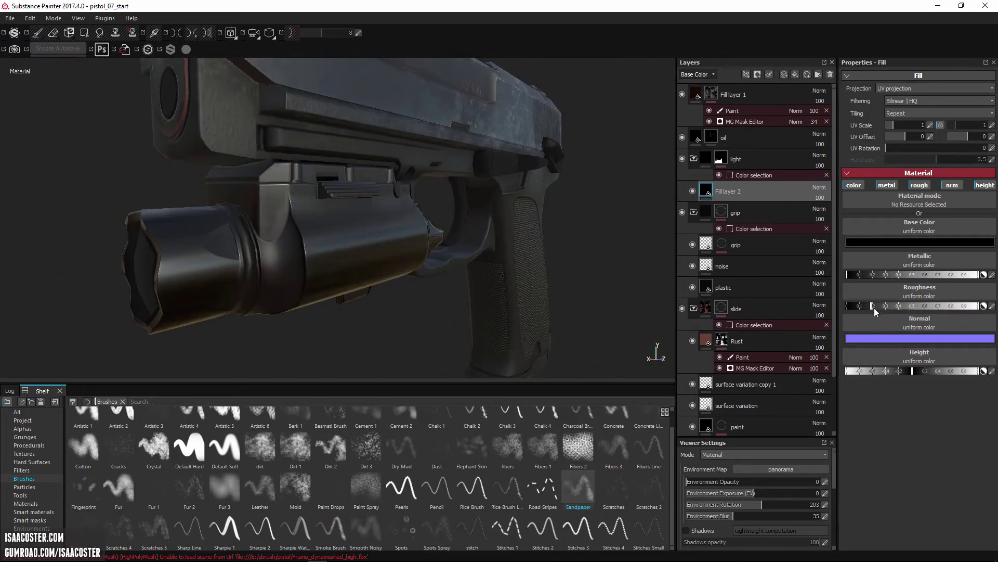
Try full metallic on the flashlight's fill layer and settle on a value of about 0.45.
drag(927, 275, 987, 273)
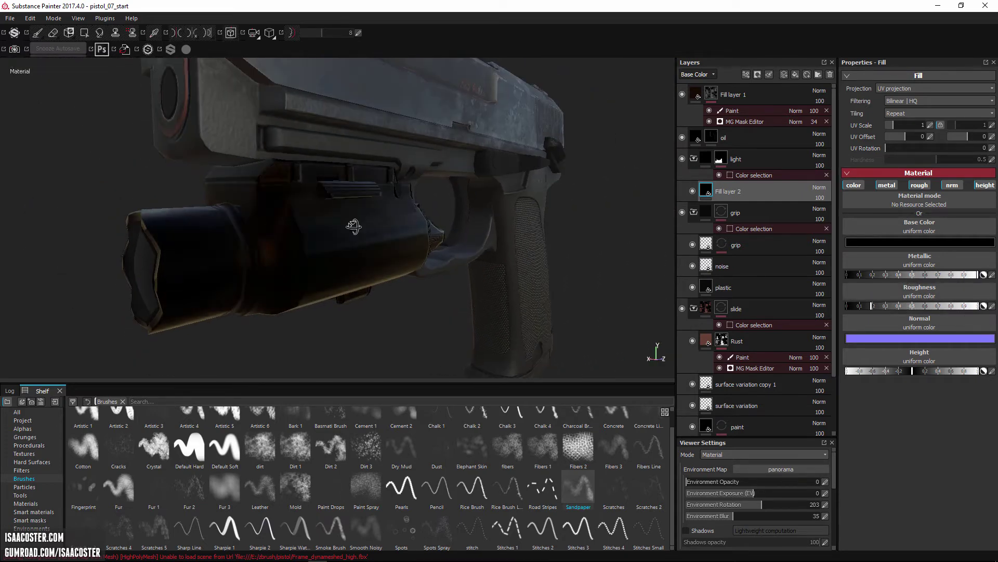
alt+drag(355, 228, 361, 225)
drag(941, 280, 905, 283)
alt+drag(193, 241, 454, 326)
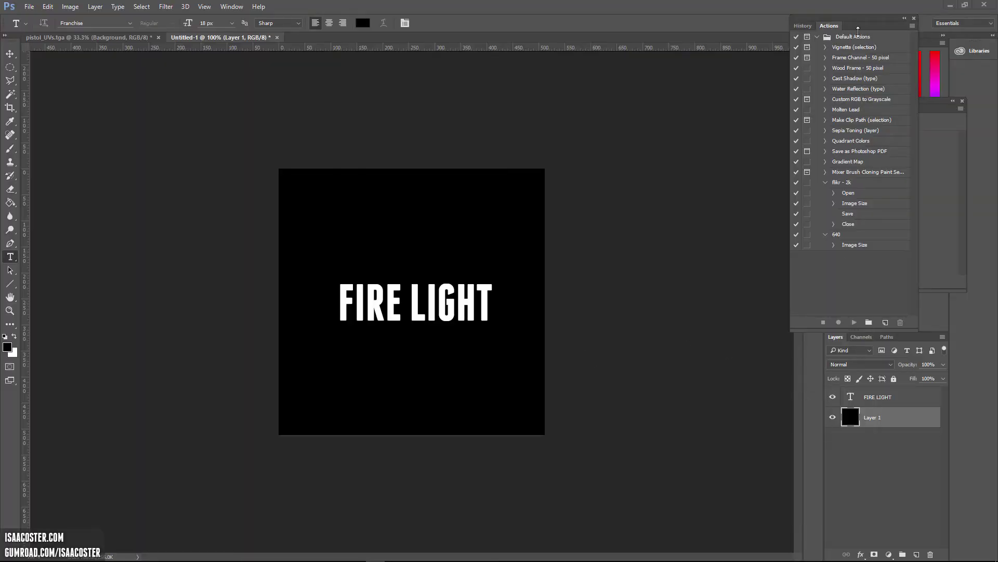
Review the FIRE LIGHT logo document in Photoshop and return to Substance Painter.
drag(847, 26, 699, 98)
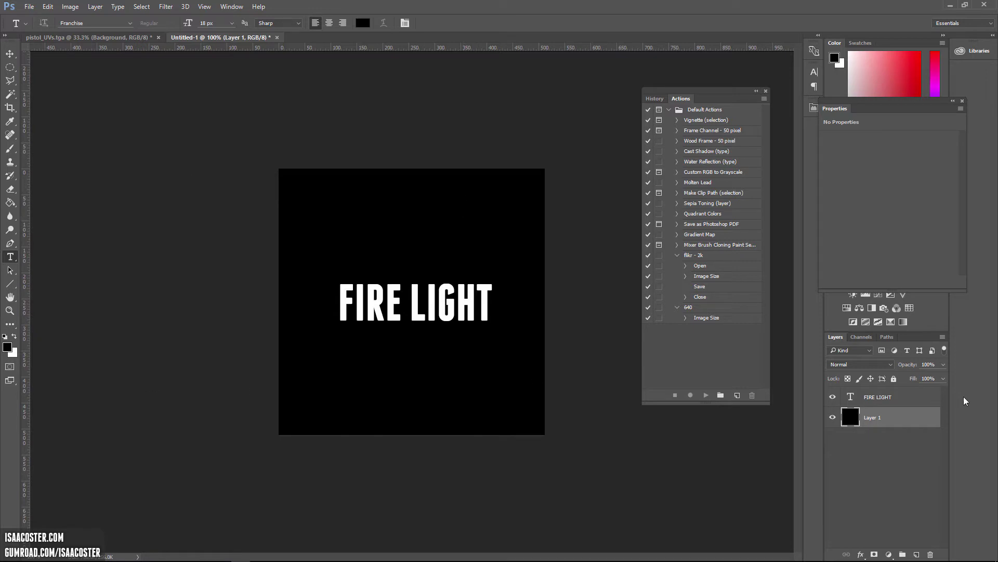
click(10, 53)
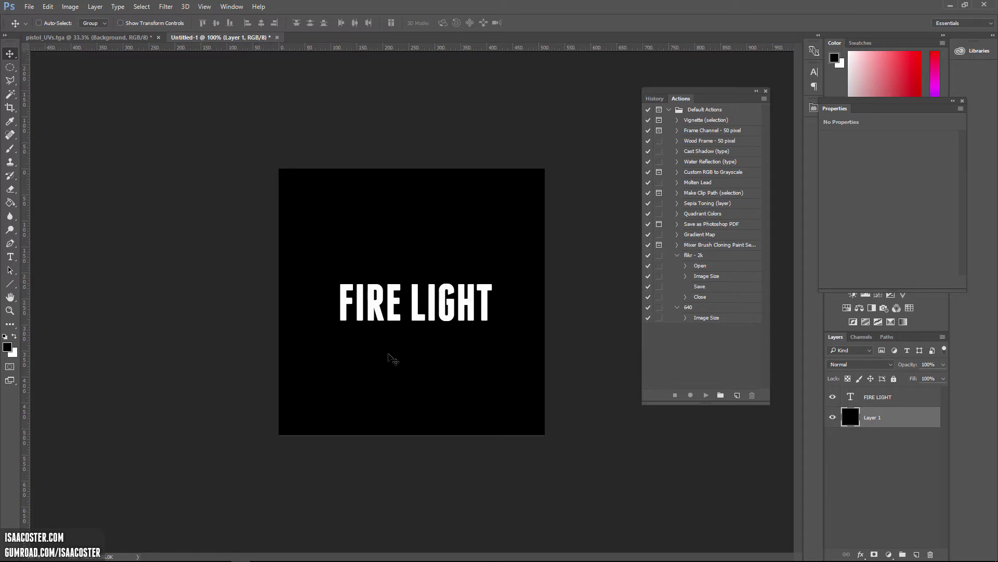
click(949, 5)
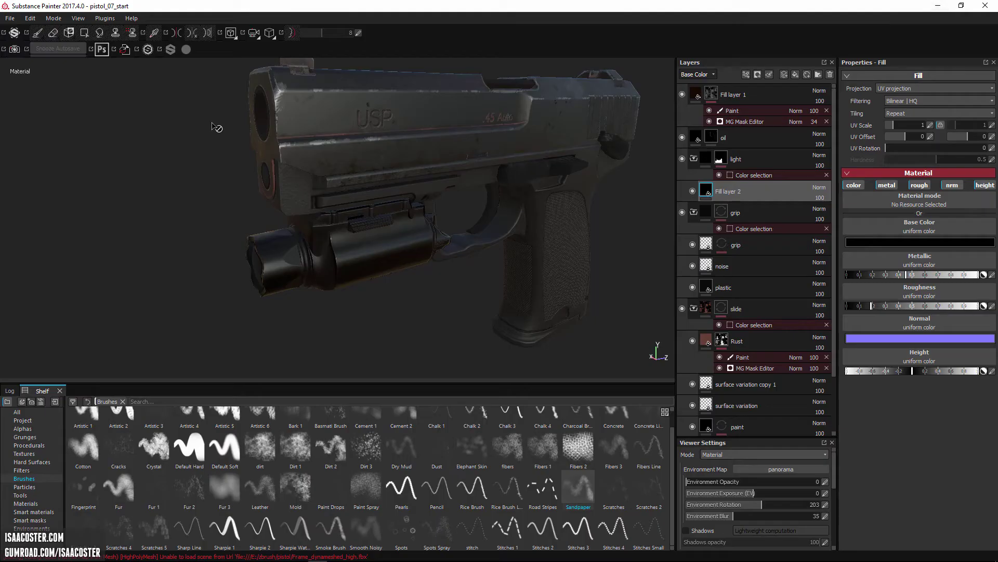
Add the pistol_light TGA file from the pistol folder to the list of resources for import.
alt+drag(217, 127, 141, 136)
scroll(241, 192, down, 2)
mouse_move(241, 191)
alt+mouse_down()
mouse_move(156, 146)
mouse_move(60, 63)
alt+mouse_up()
click(9, 18)
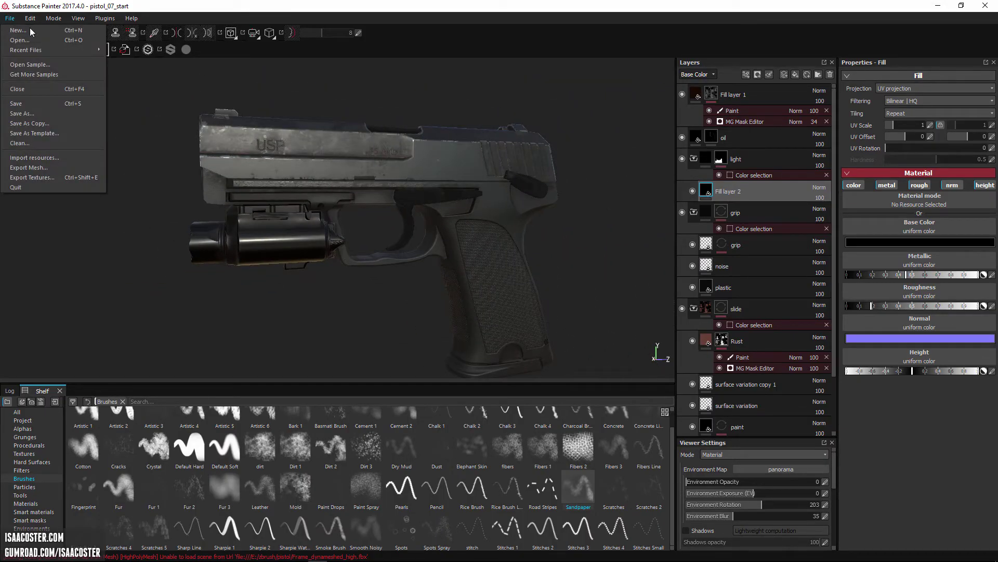
click(52, 159)
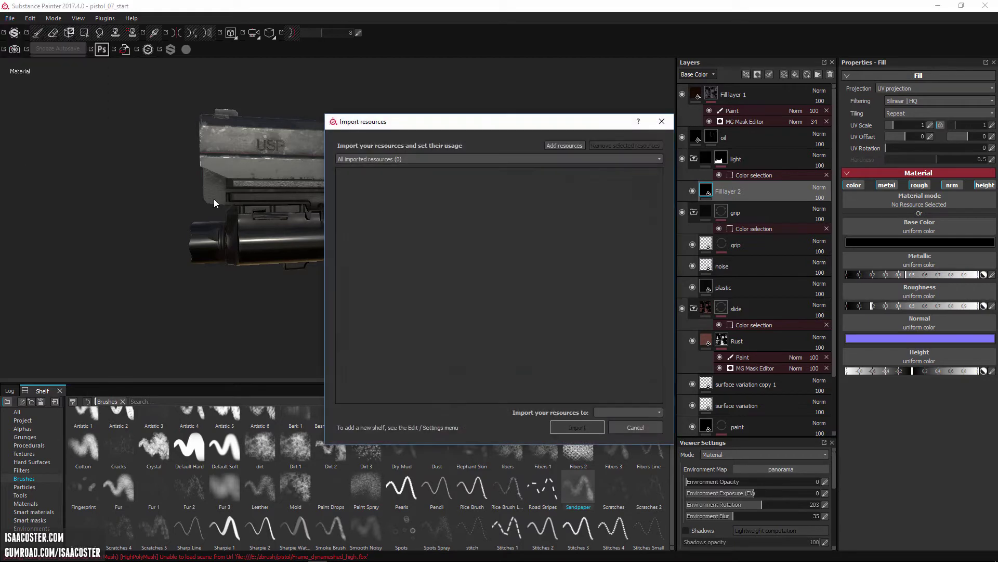
click(565, 145)
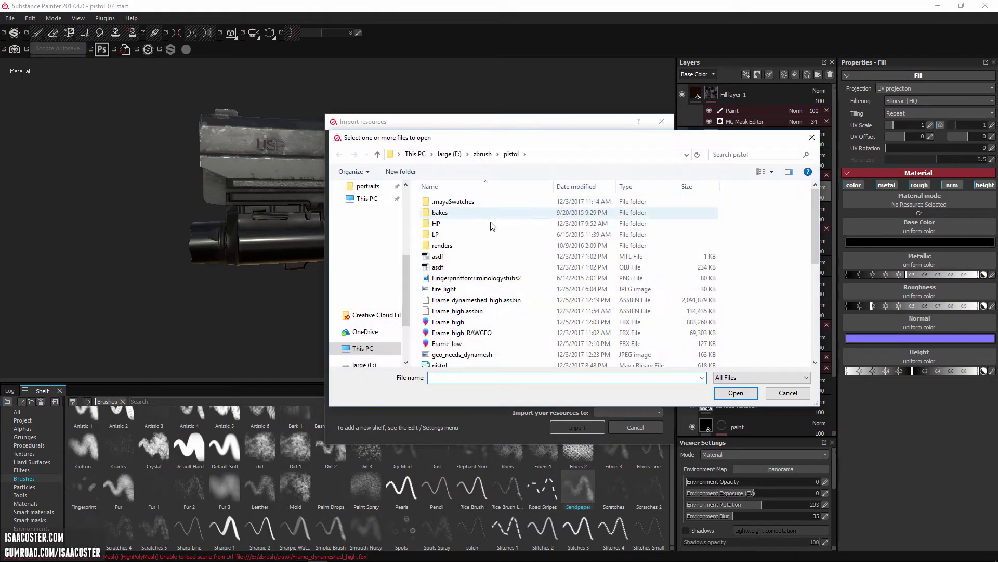
scroll(483, 316, down, 5)
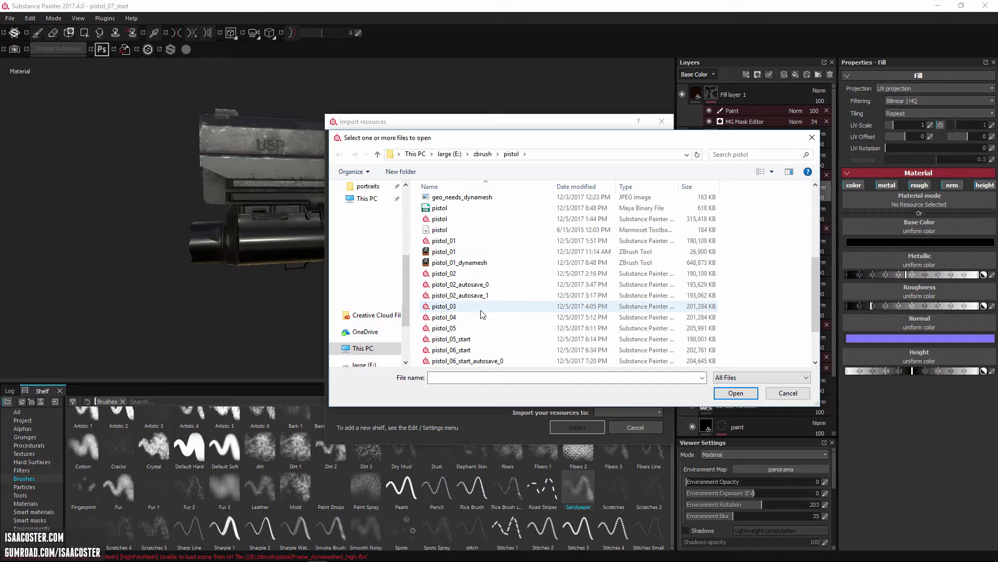
scroll(482, 316, down, 1)
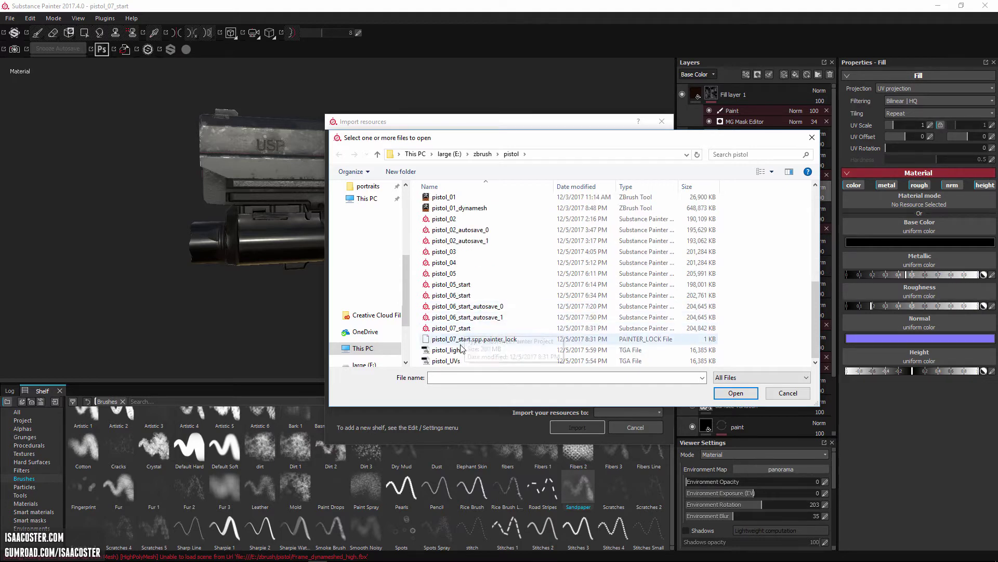
click(483, 350)
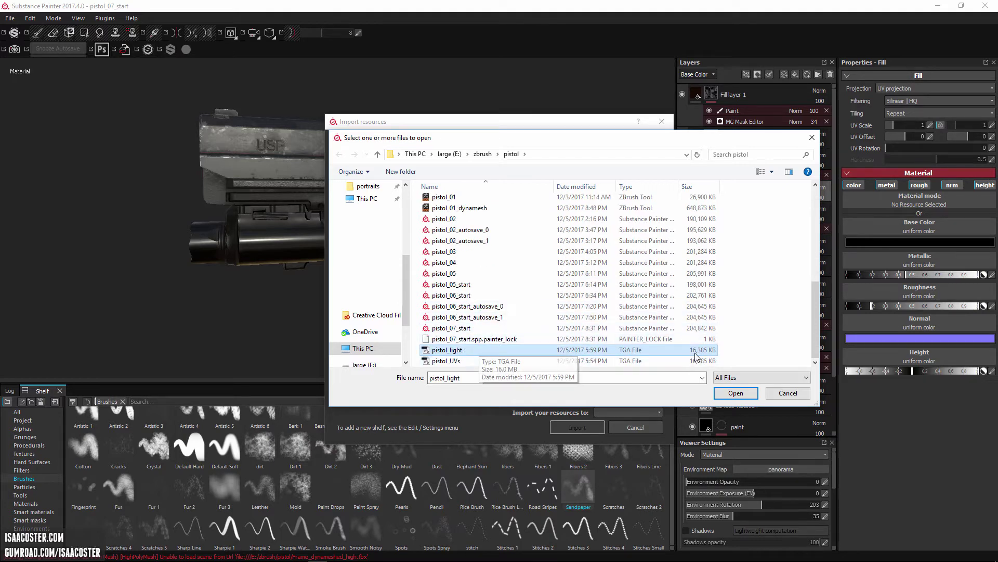
click(712, 395)
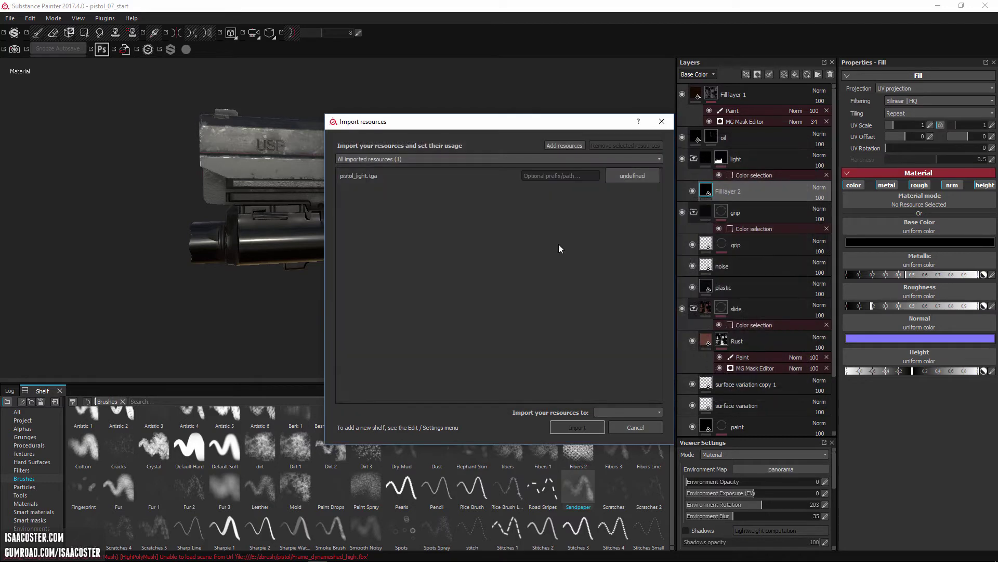
Set the usage of pistol_light.tga to texture and import it into the current session.
click(640, 177)
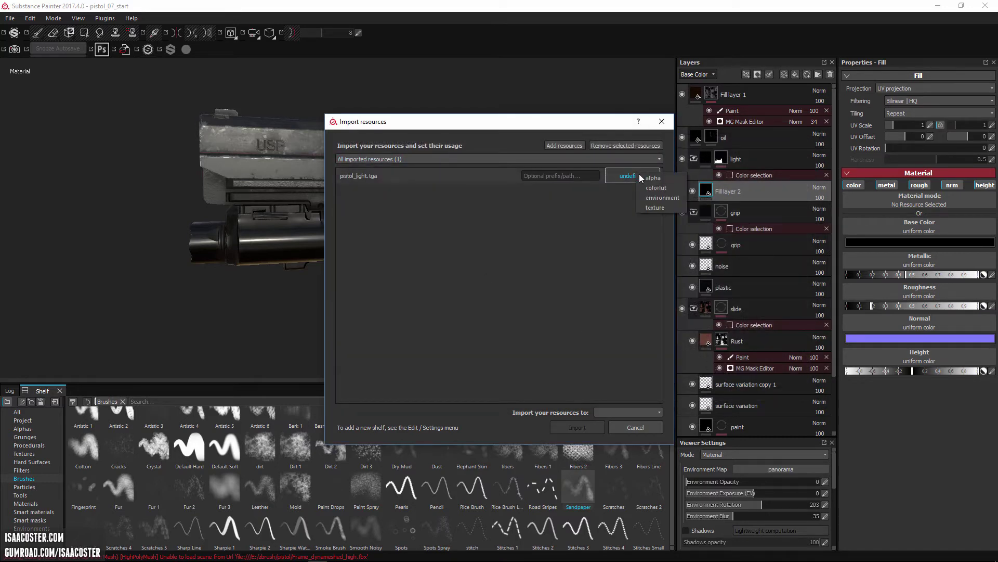
click(657, 208)
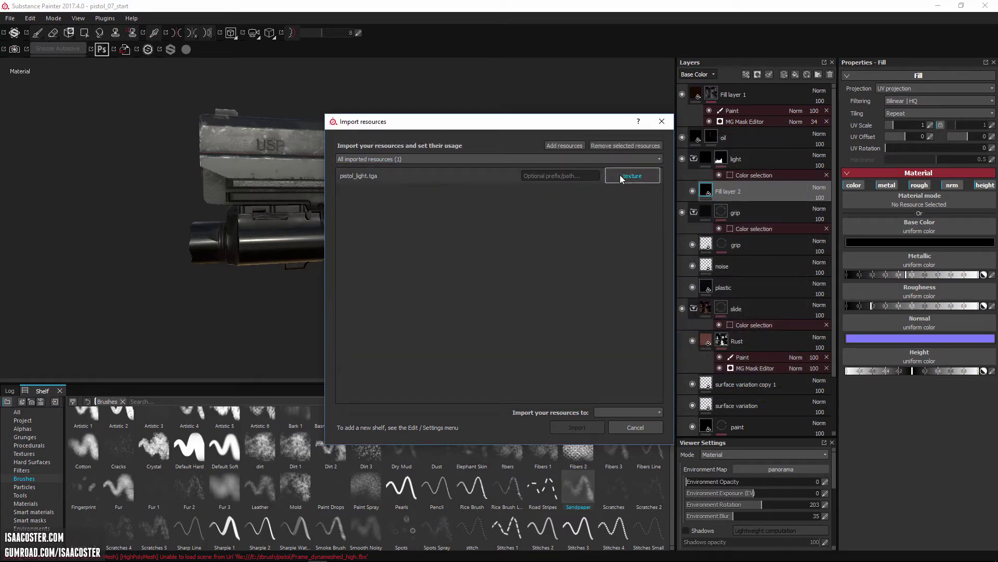
click(626, 412)
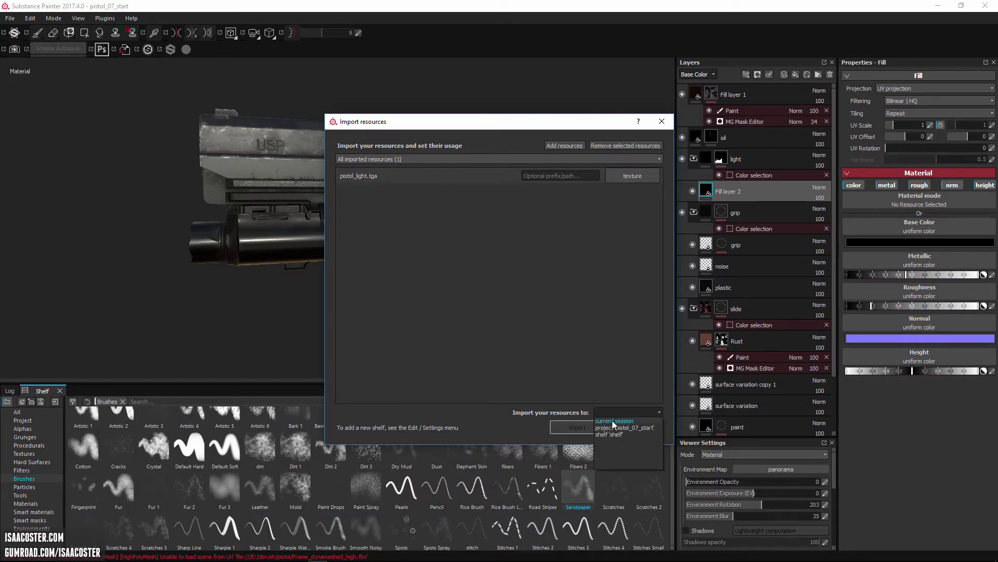
click(623, 422)
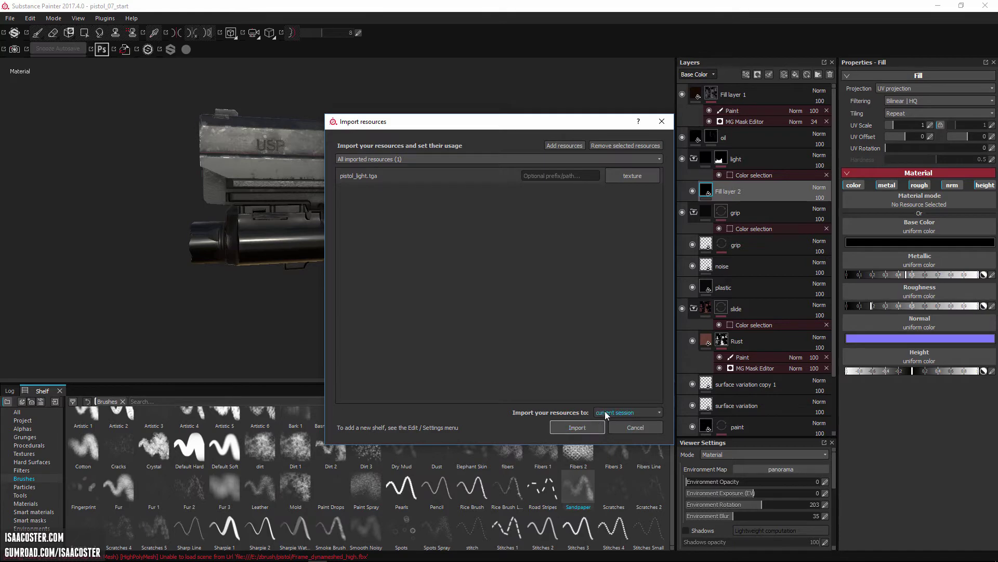
click(572, 427)
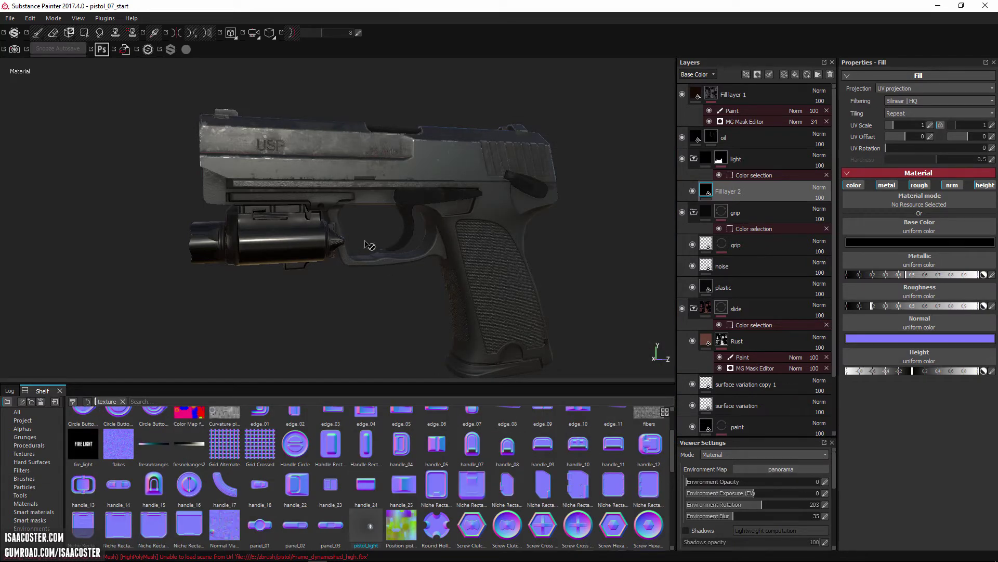
Add another fill layer in the light folder above the black one and name it light logo.
alt+drag(67, 116, 82, 34)
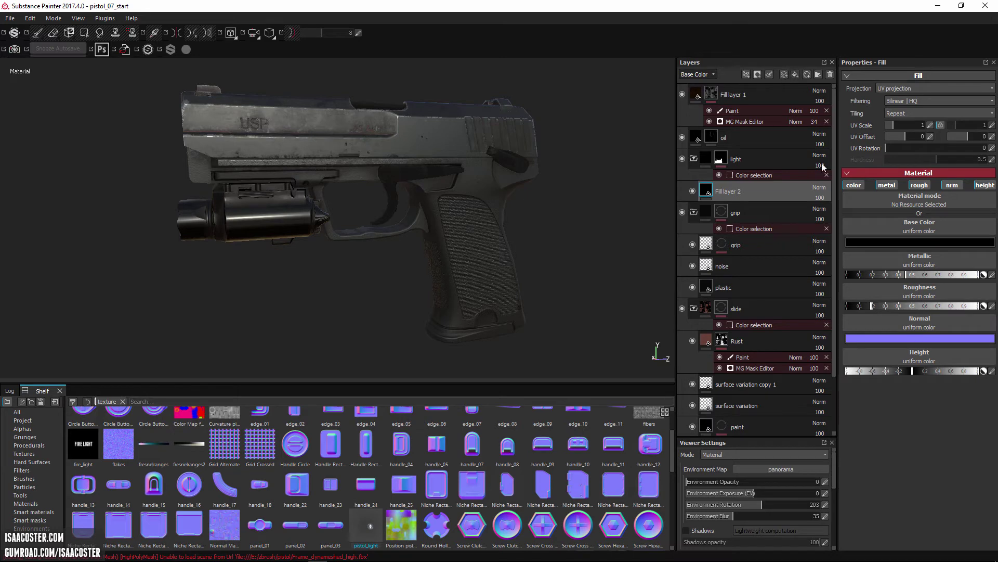
click(794, 75)
double_click(727, 191)
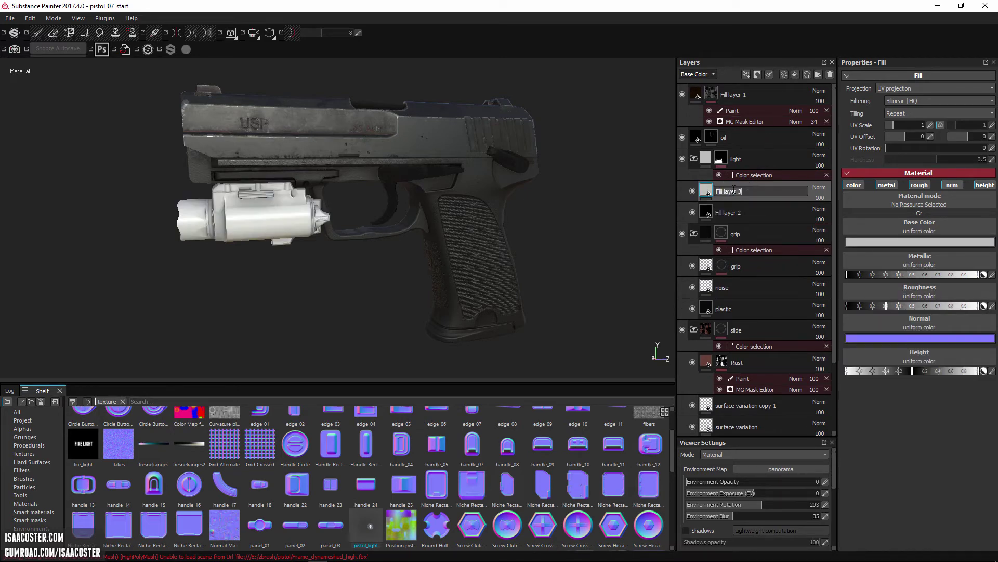
text(s)
text(light logo)
key(Return)
Add a black mask to the light logo layer.
alt+drag(367, 277, 145, 132)
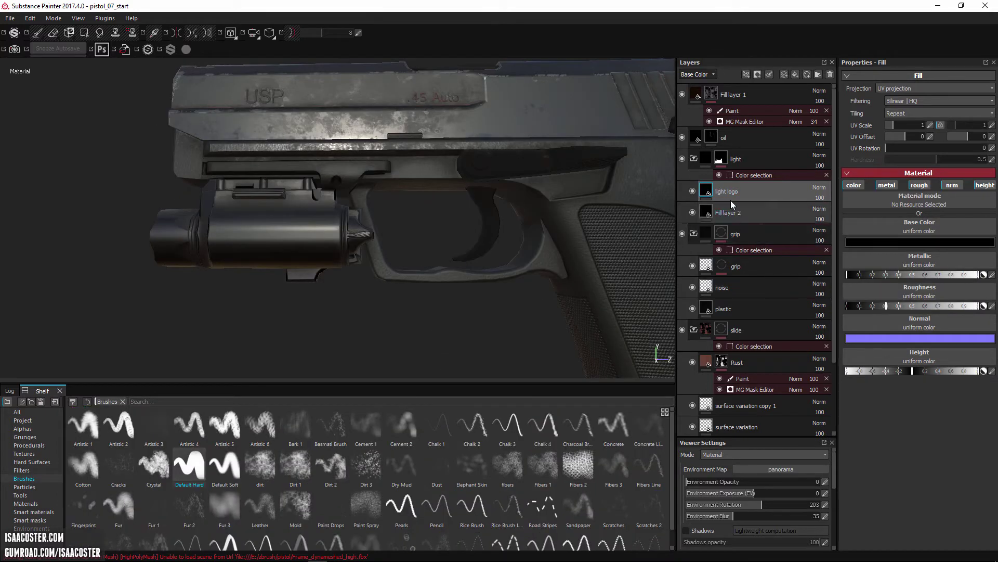
right_click(733, 191)
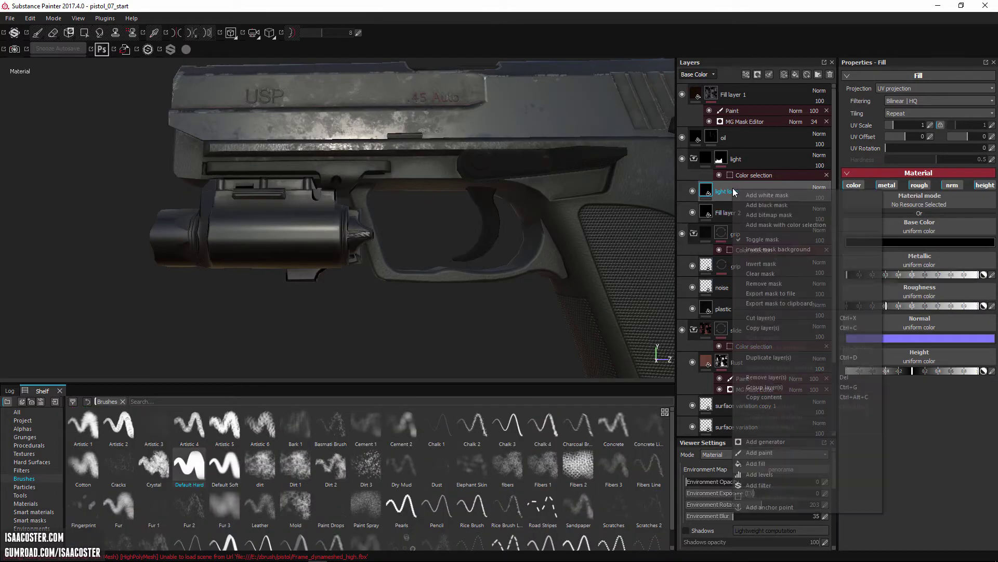
click(785, 206)
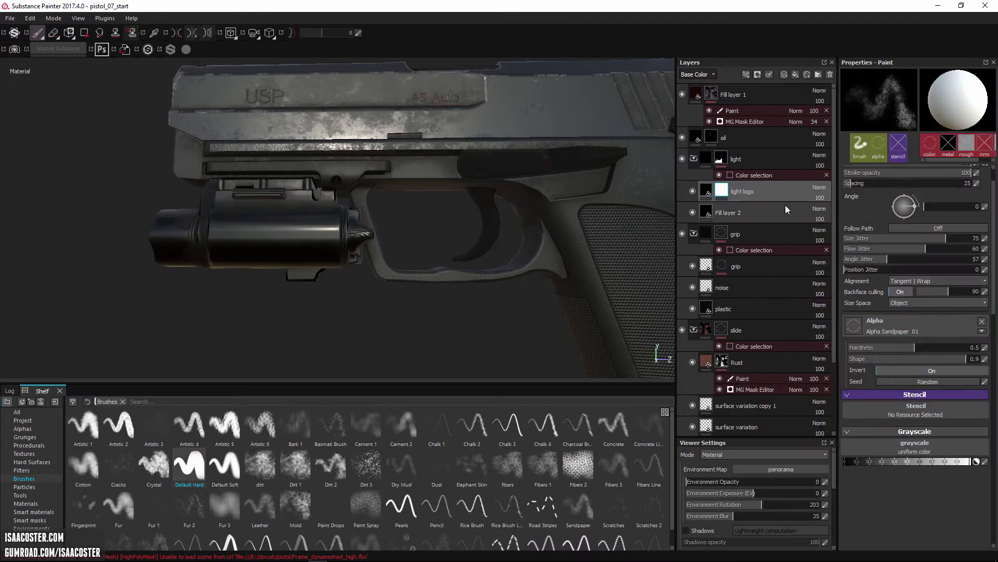
Activate the Projection tool for the light logo mask and assign the fire_light image as its grayscale source.
click(53, 32)
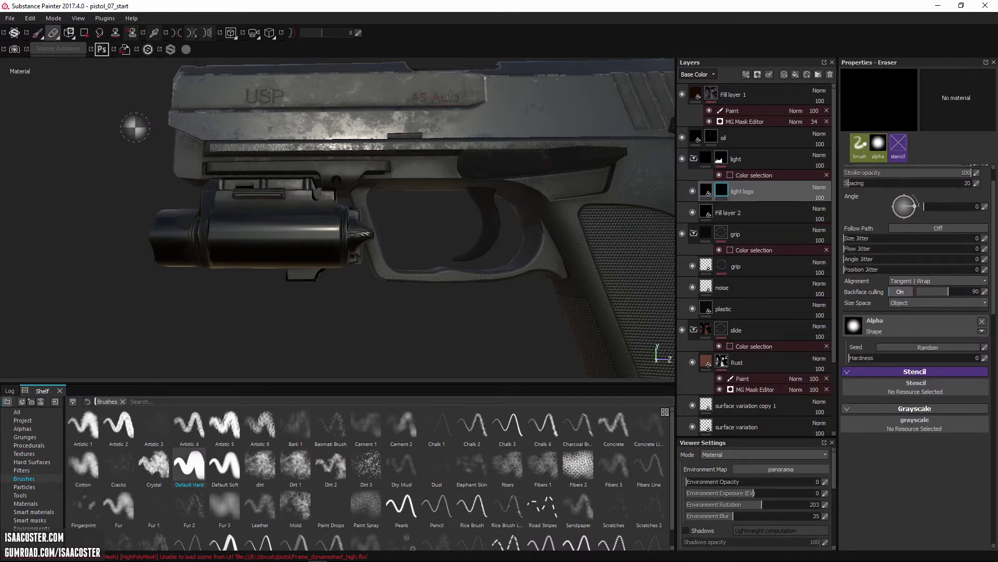
click(69, 33)
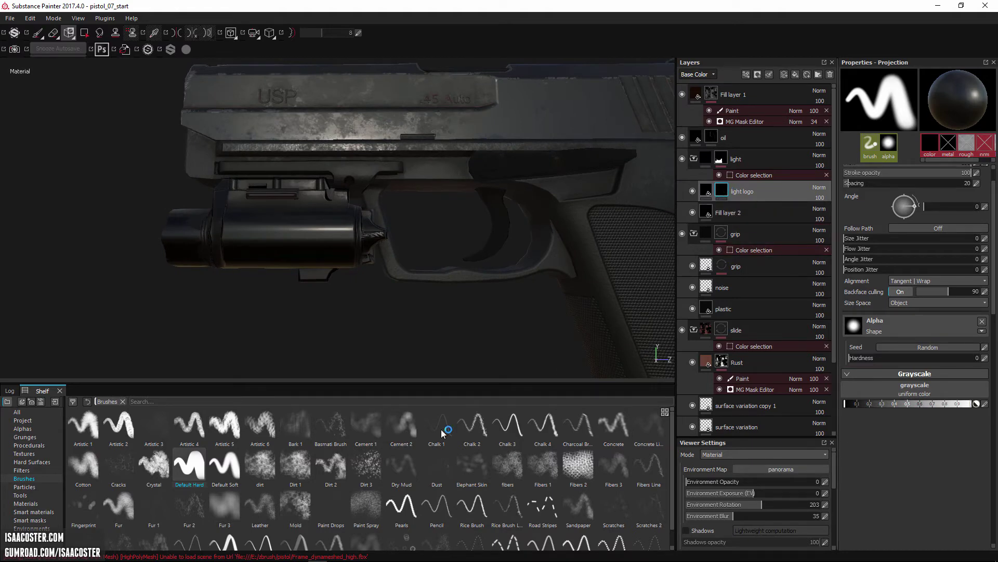
click(902, 391)
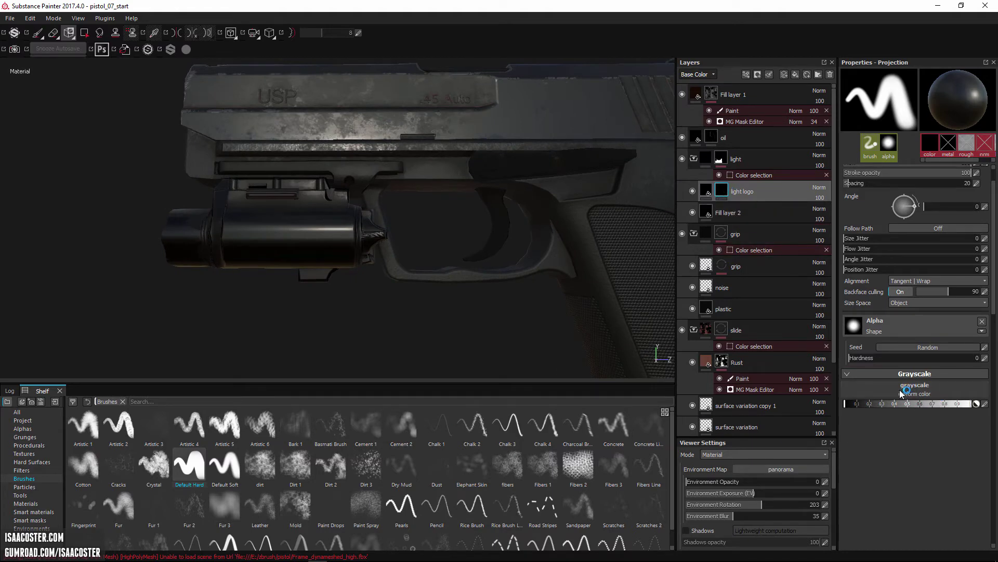
click(936, 392)
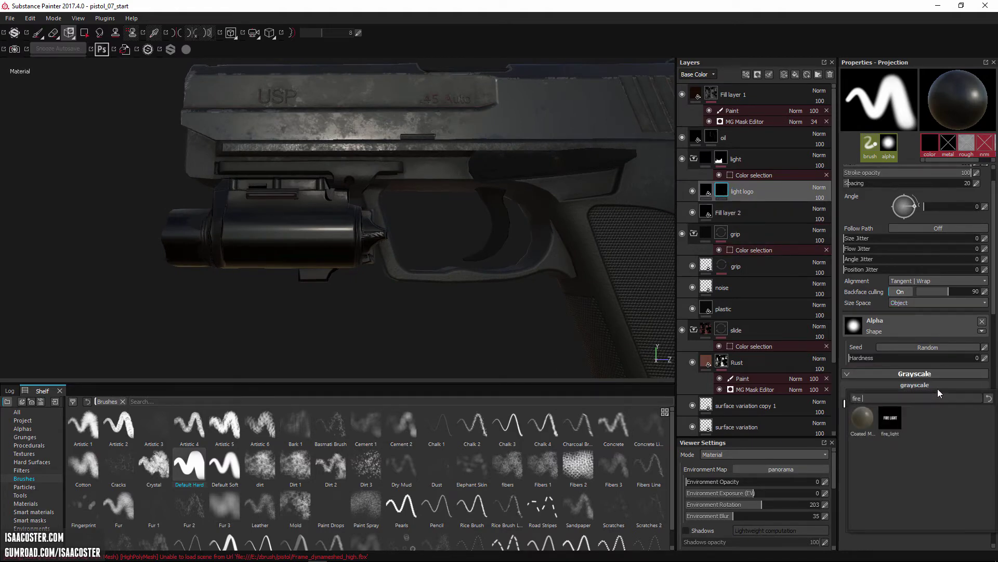
click(890, 419)
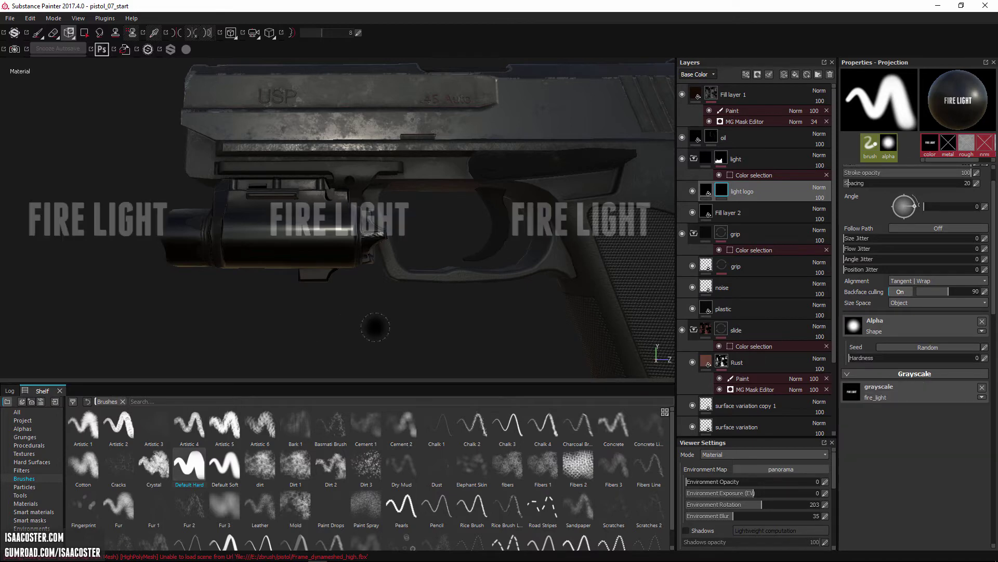
Align the side of the flashlight body with the middle FIRE LIGHT text of the projection.
middle_drag(376, 327, 420, 315)
alt+right_drag(418, 314, 433, 355)
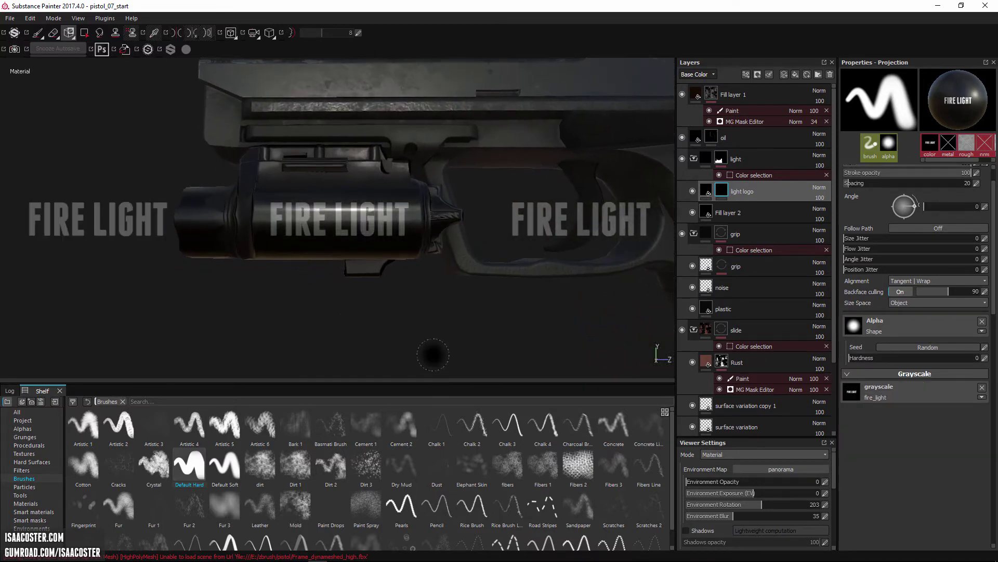
alt+drag(433, 355, 439, 356)
alt+middle_drag(439, 357, 423, 355)
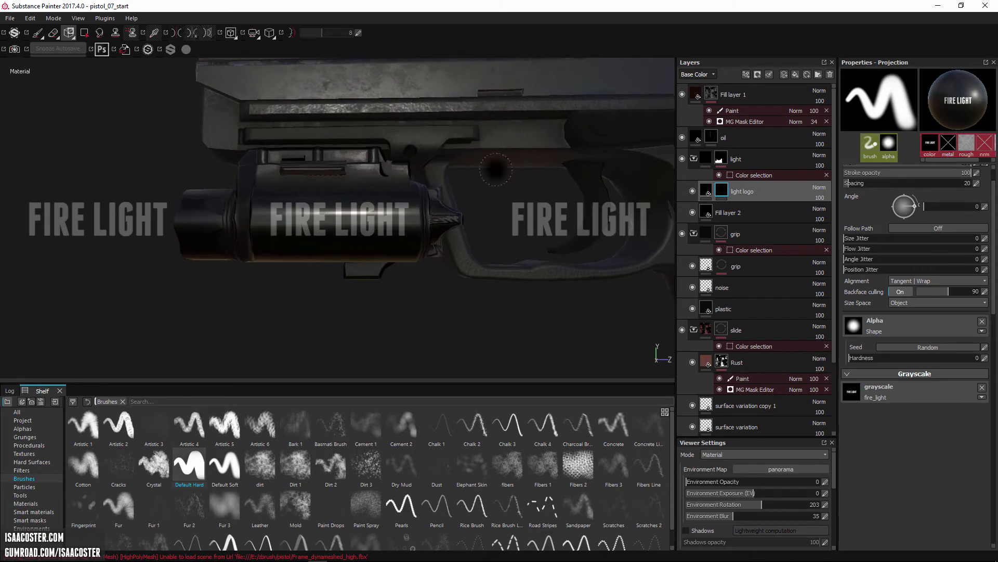
mouse_move(416, 277)
alt+middle_down()
mouse_move(335, 259)
mouse_move(461, 270)
alt+middle_up()
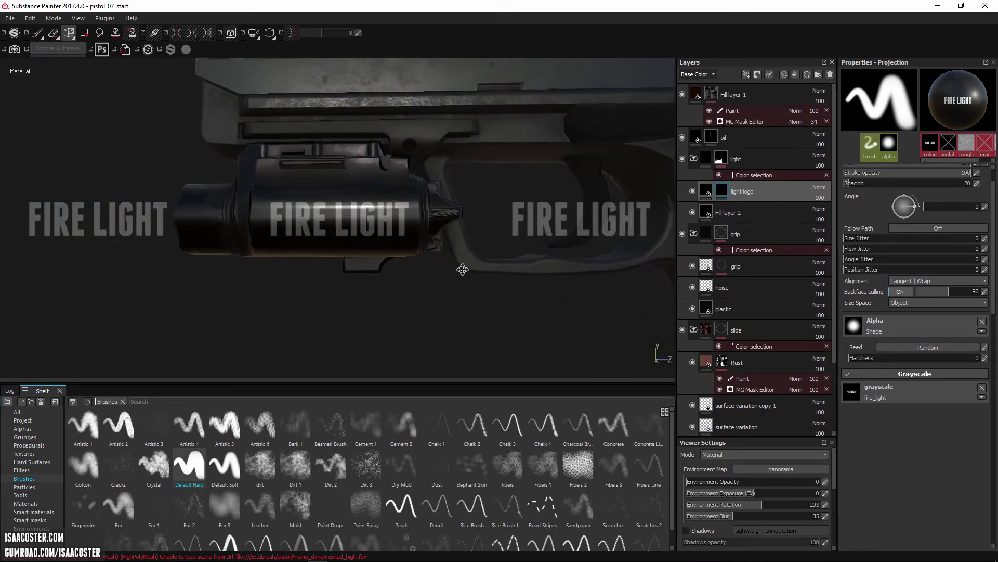
alt+drag(411, 281, 413, 283)
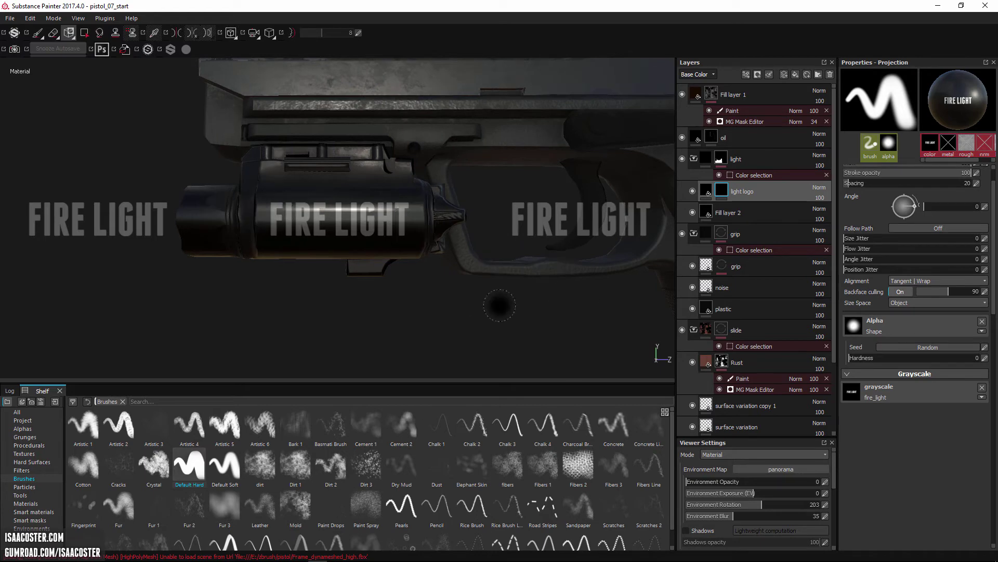
Switch to Photoshop to view the FIRE LIGHT text artwork and its black background, and return to Substance Painter.
mouse_move(374, 543)
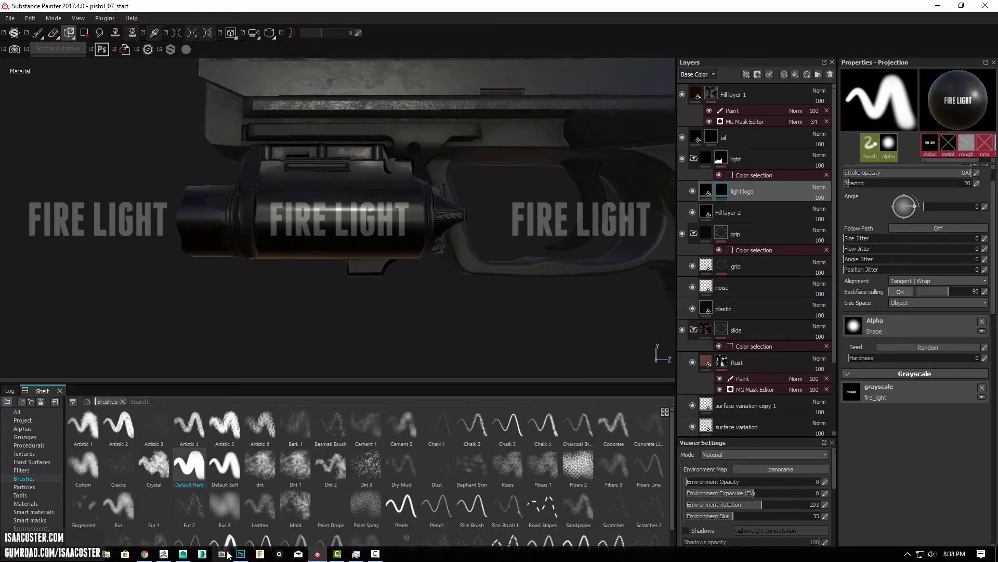
click(241, 554)
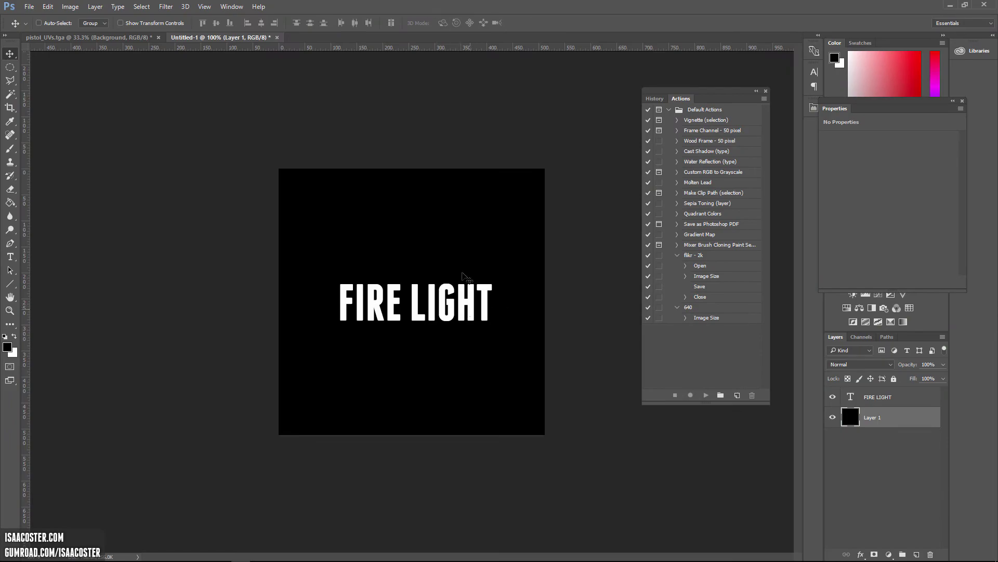
click(952, 6)
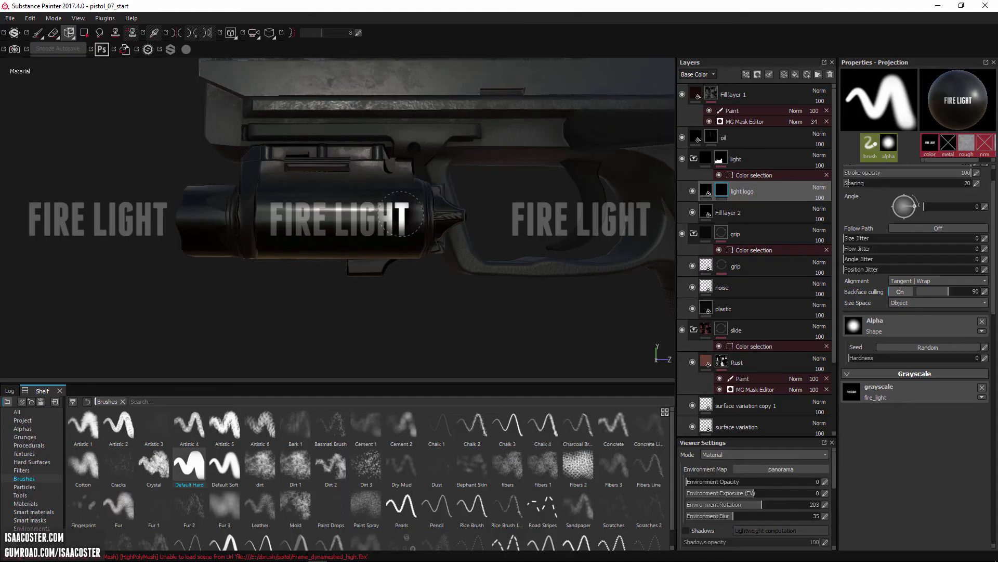
Paint the projected FIRE LIGHT lettering into the light logo mask across the flashlight's side.
drag(403, 207, 391, 213)
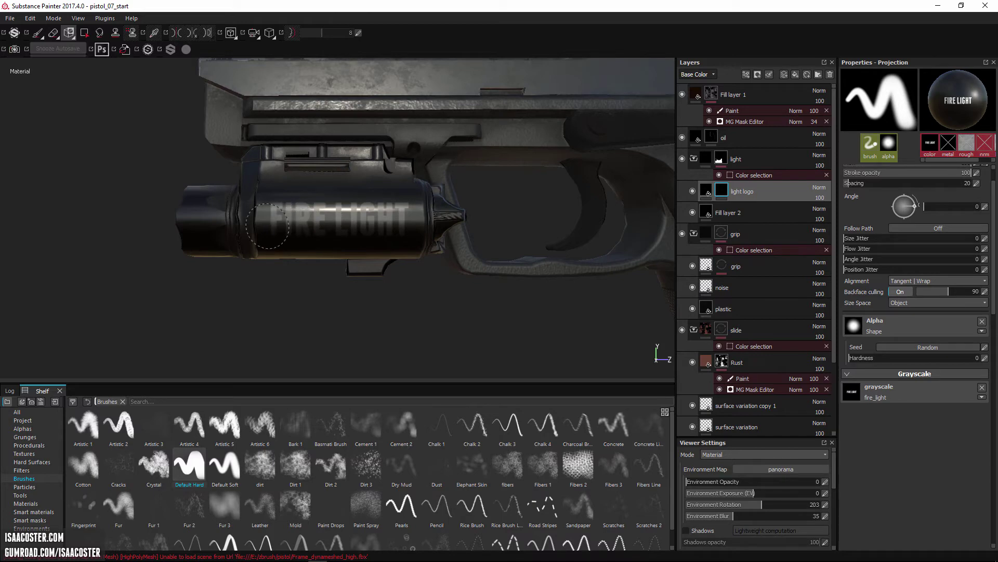
drag(392, 216, 395, 227)
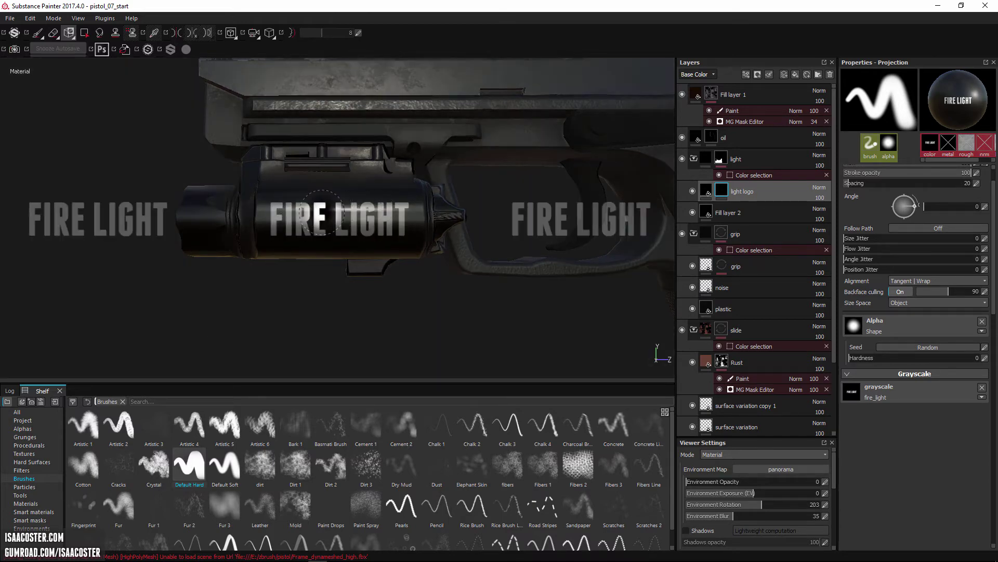
drag(297, 214, 286, 214)
Rotate and shrink the FIRE LIGHT projection stencil, turn it level again, and switch back to the Paint tool.
key(s)
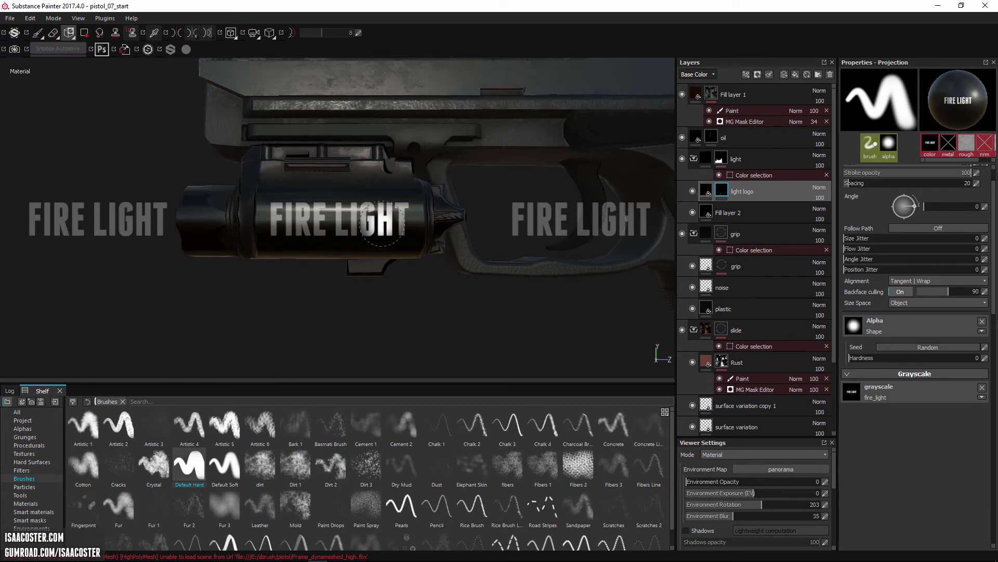
key(s)
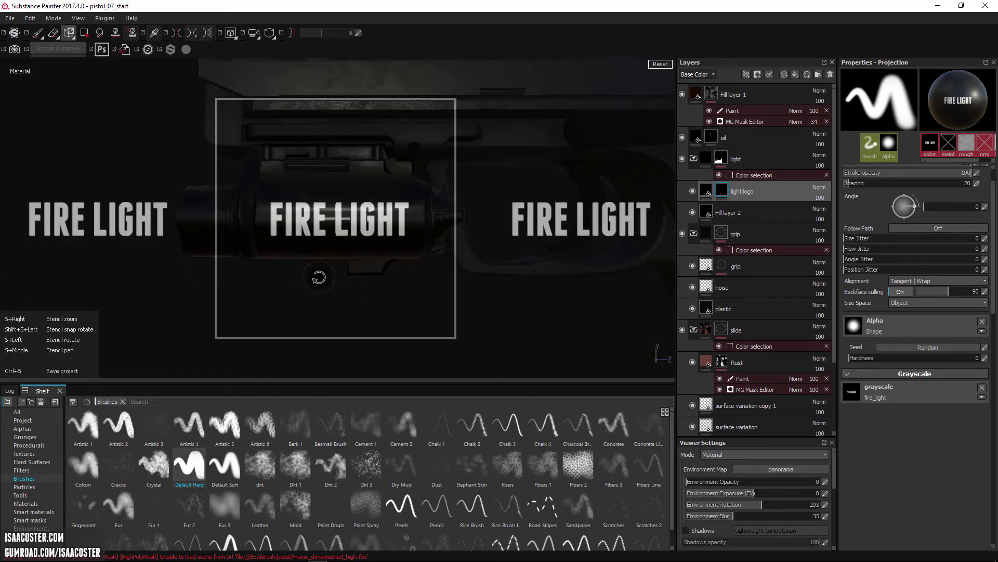
drag(318, 277, 324, 275)
right_drag(324, 275, 334, 255)
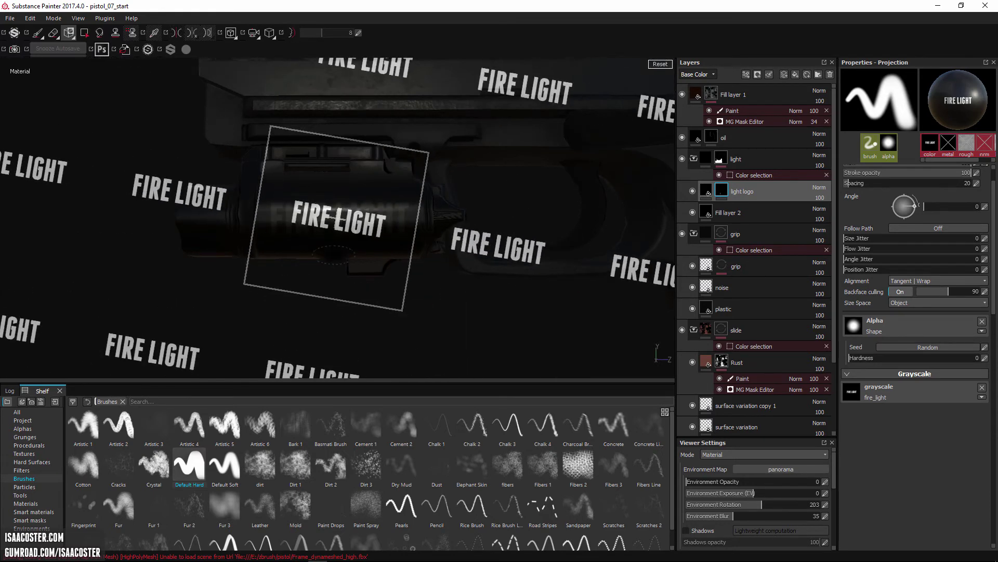
drag(332, 254, 323, 258)
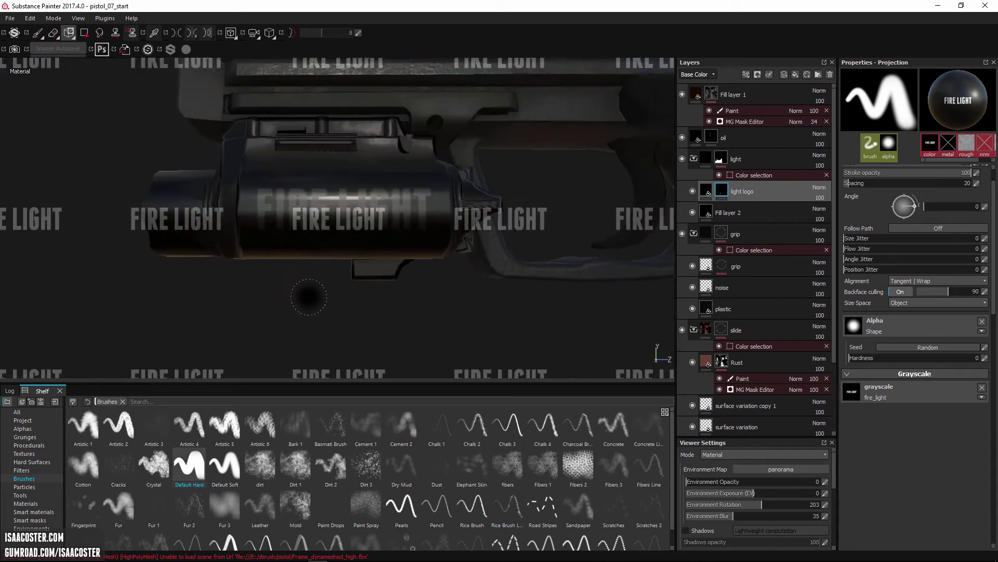
key(s)
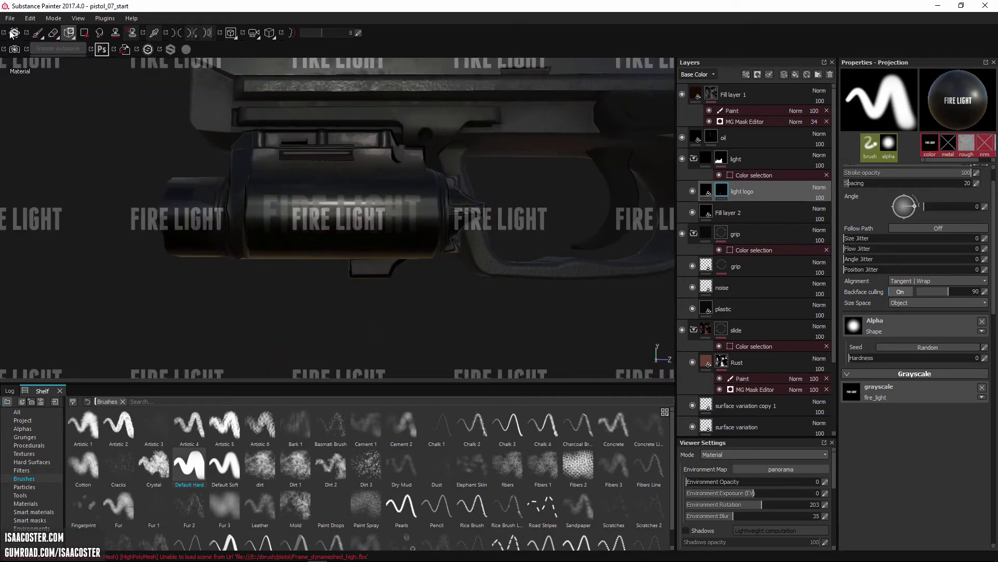
click(38, 38)
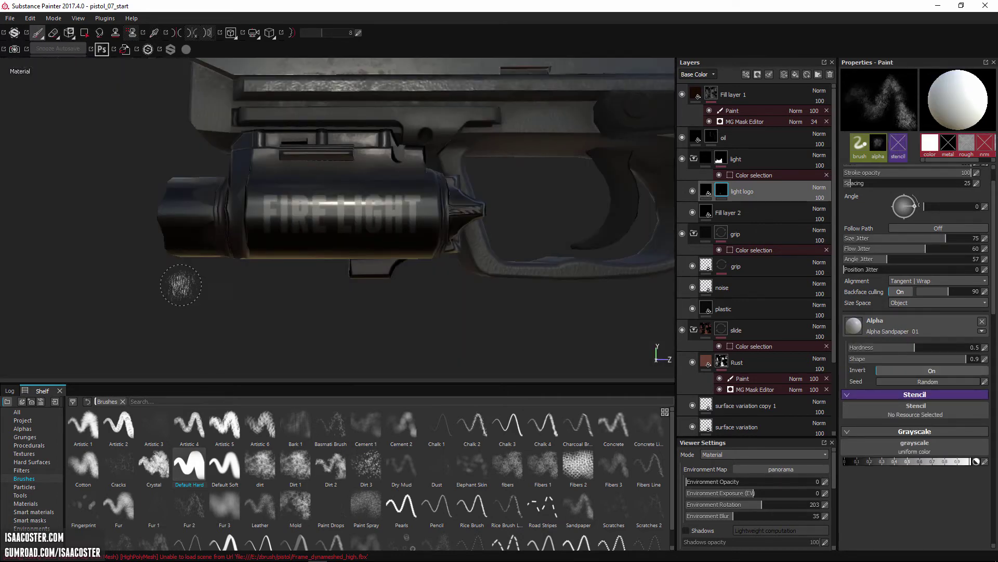
Set the base color of the light logo fill to white.
alt+drag(183, 285, 234, 275)
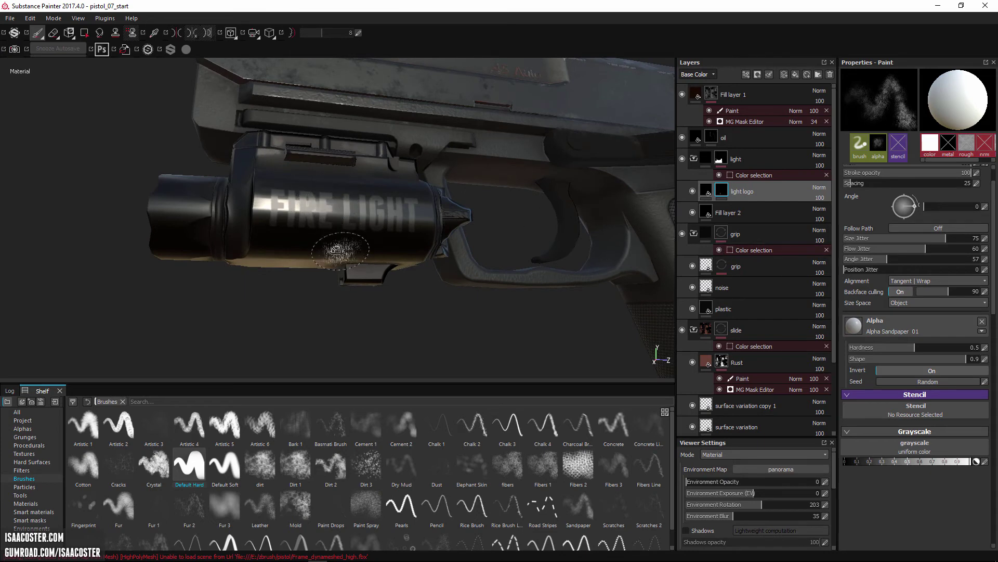
alt+drag(359, 247, 409, 206)
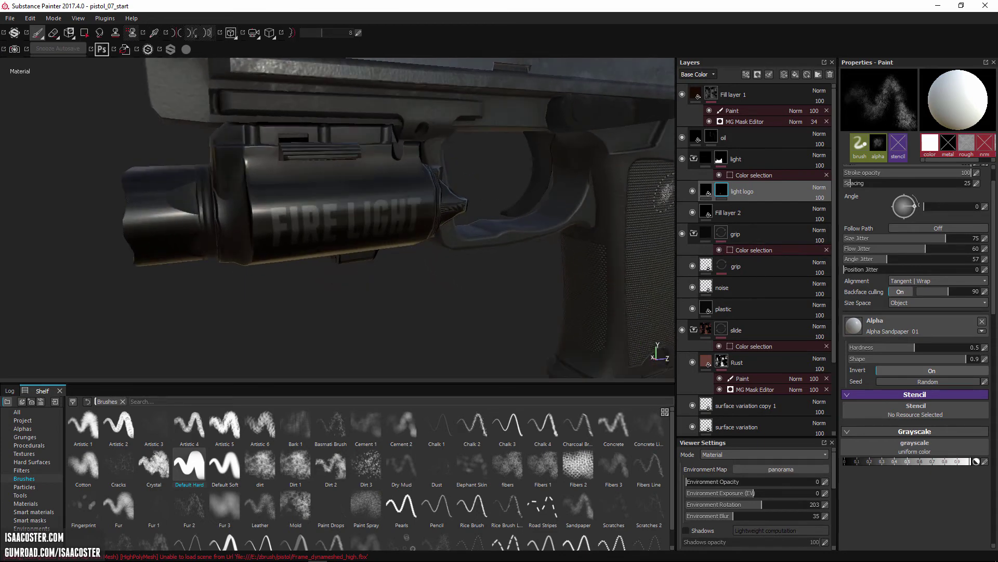
click(727, 187)
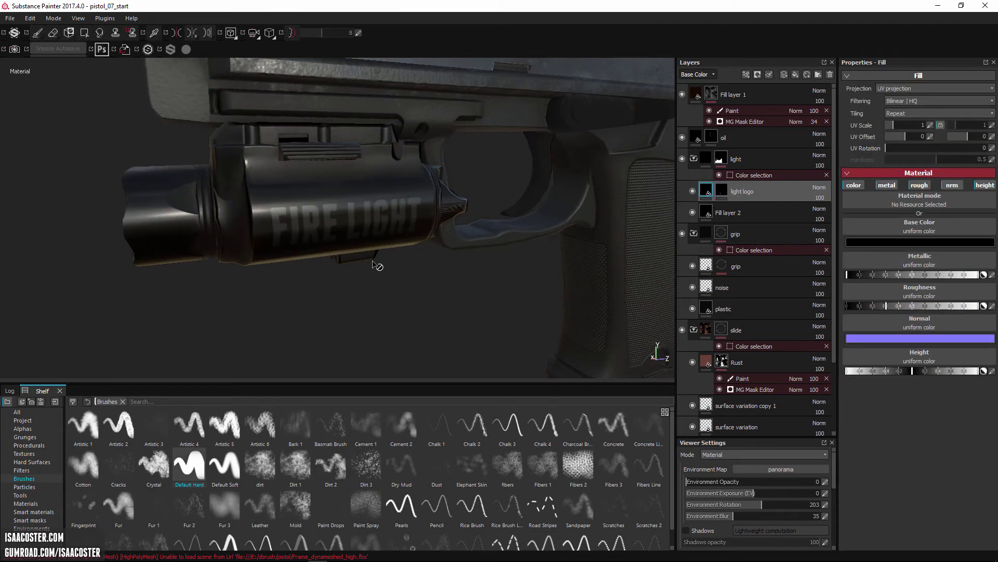
click(902, 243)
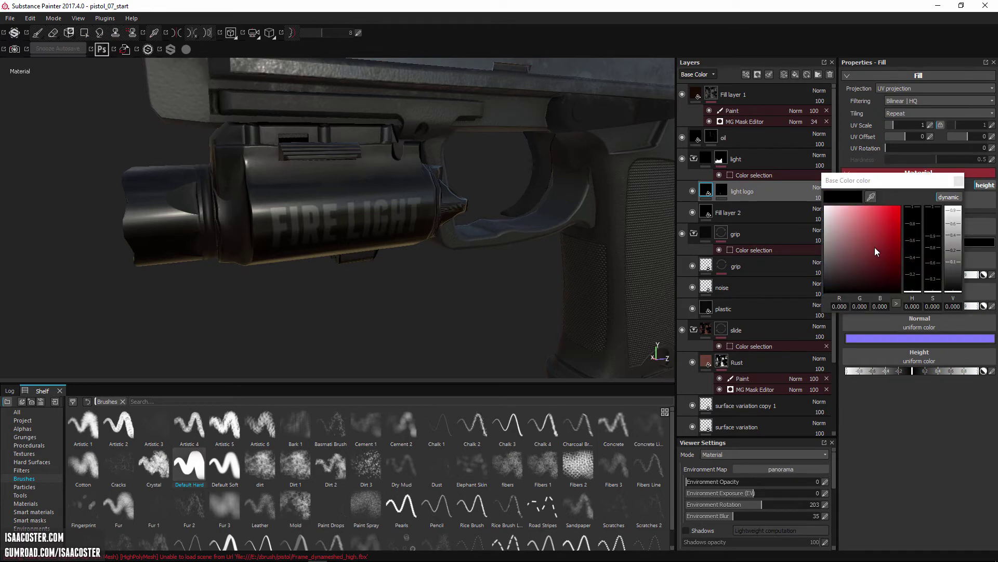
drag(875, 252, 807, 201)
alt+drag(318, 312, 433, 255)
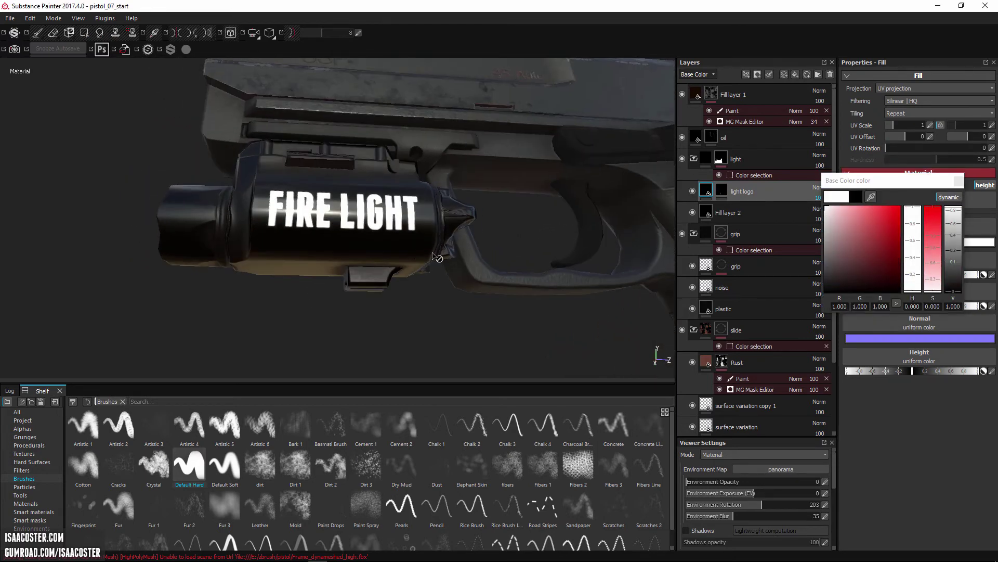
click(958, 182)
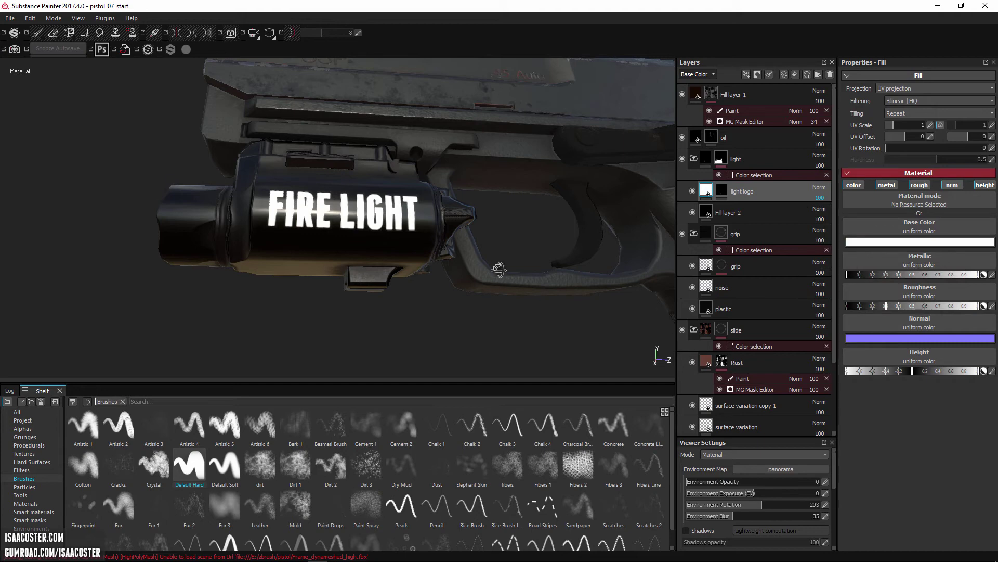
Increase the roughness of the black Fill layer 2 to make the flashlight body less glossy.
scroll(276, 187, up, 3)
alt+drag(276, 187, 422, 269)
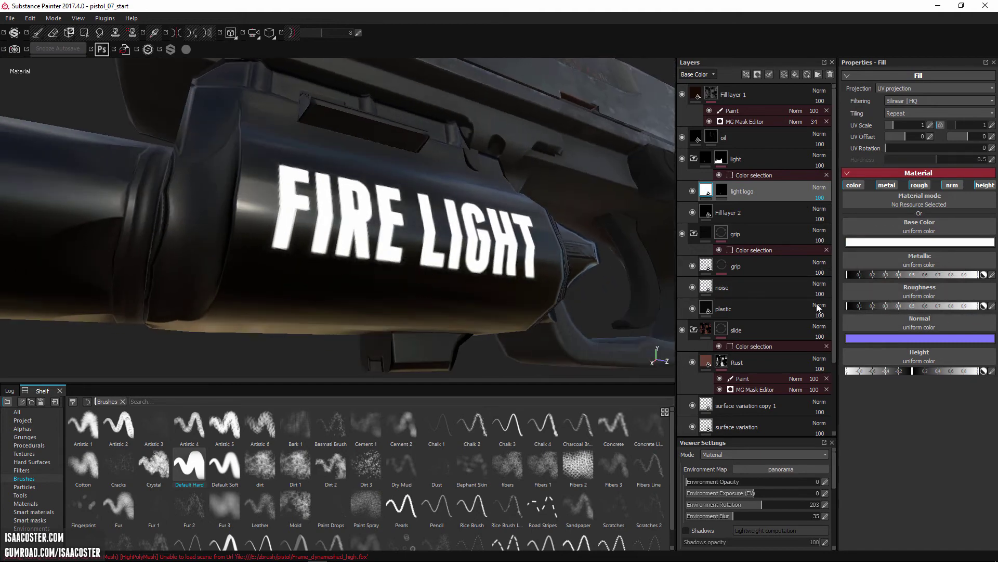
alt+drag(522, 271, 492, 274)
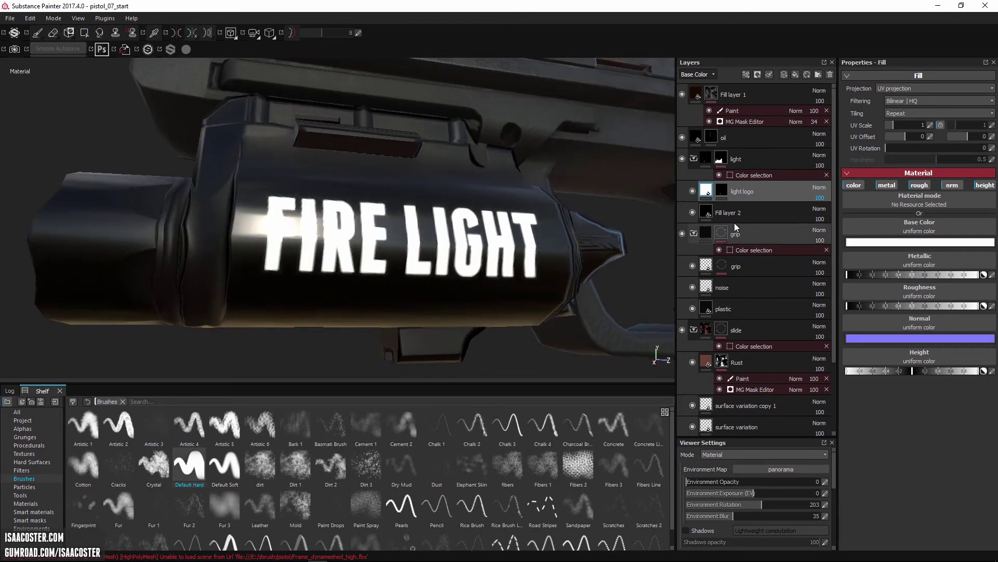
click(924, 307)
alt+drag(536, 295, 458, 305)
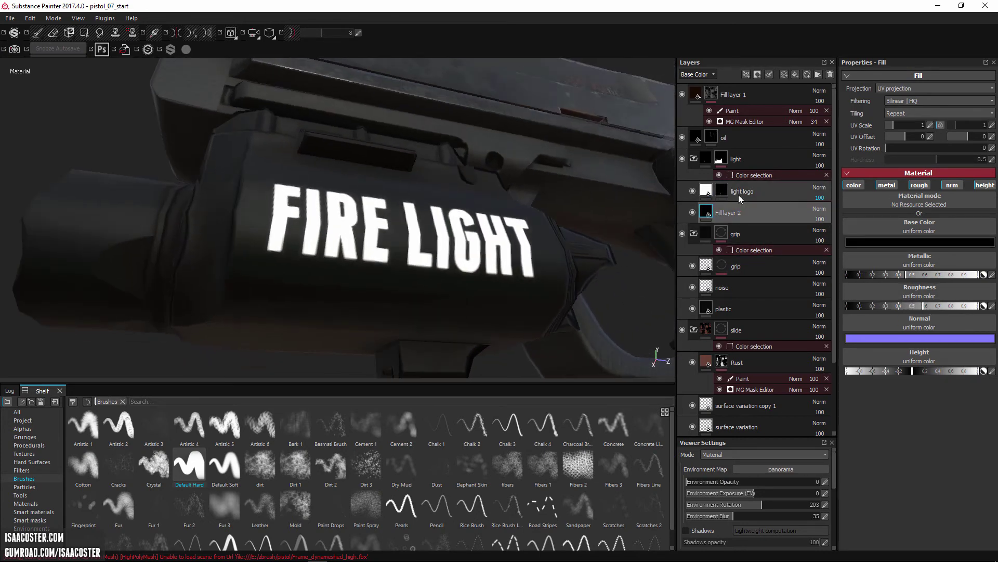
Change the base color of the light logo fill to bright red.
click(708, 192)
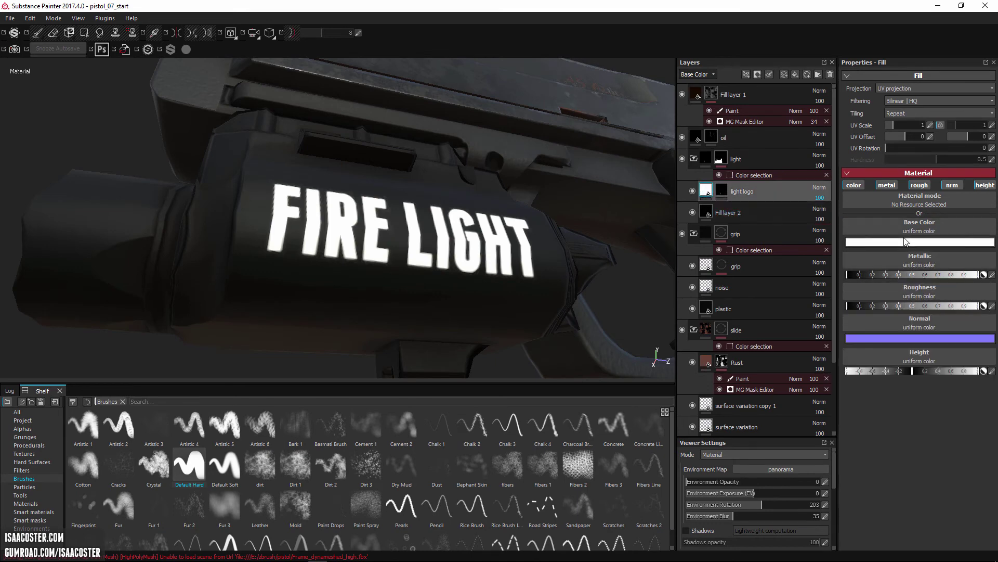
click(907, 242)
click(905, 204)
alt+drag(584, 208, 401, 234)
click(965, 178)
alt+drag(368, 265, 512, 213)
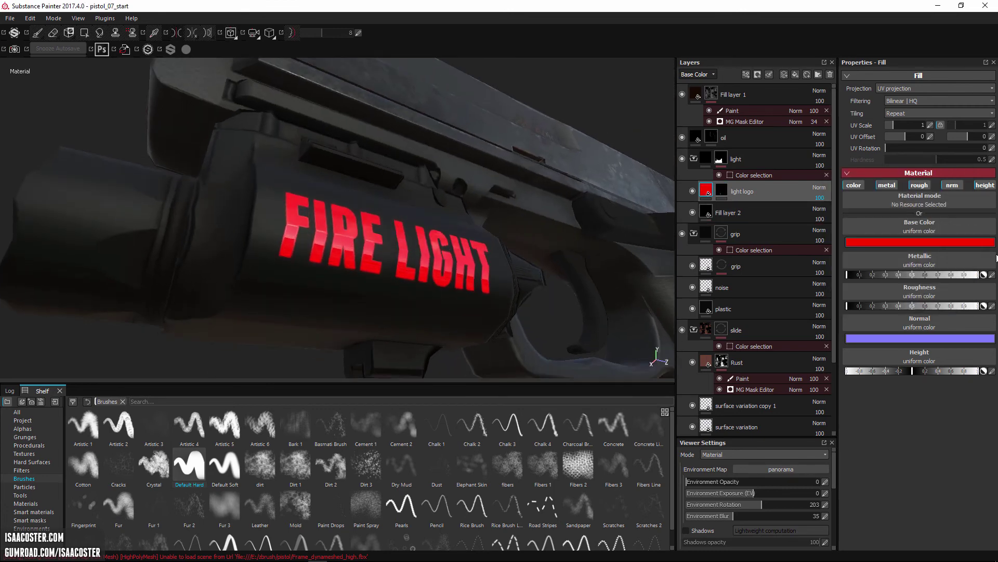
Raise the height of the light logo material to emboss the FIRE LIGHT lettering.
click(938, 371)
alt+drag(458, 312, 520, 260)
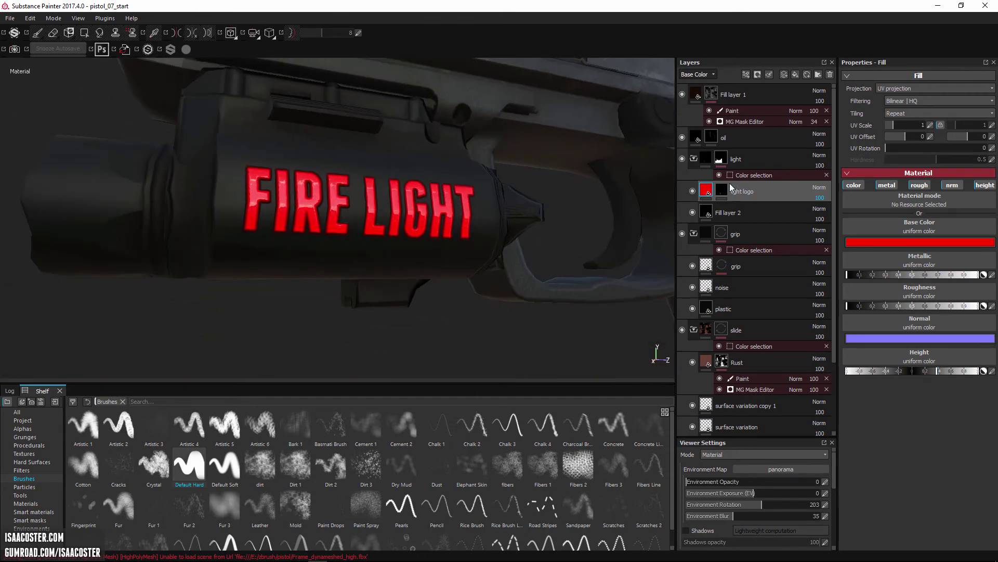
alt+drag(474, 282, 467, 260)
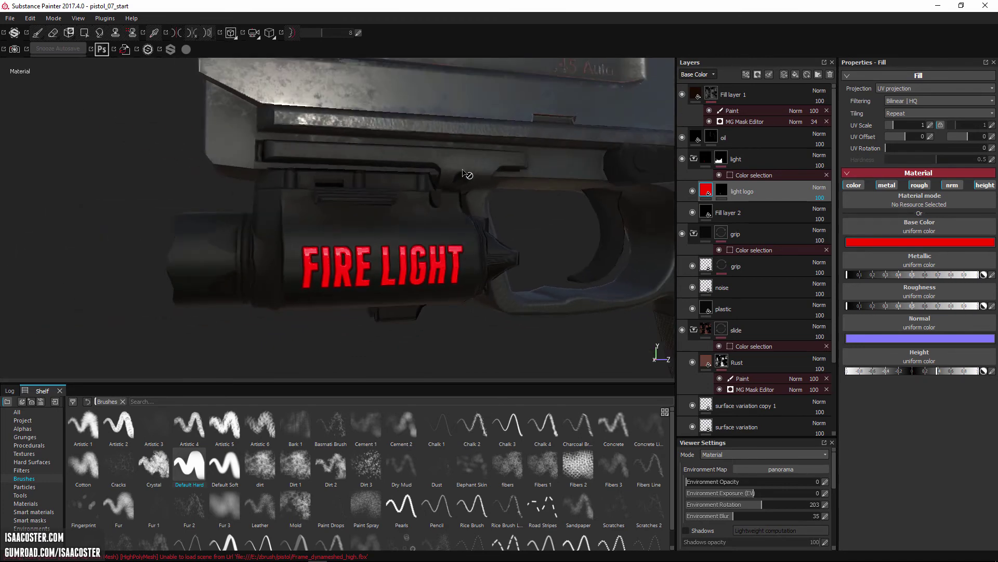
Add an empty paint layer above the light logo layer in the light folder.
alt+middle_drag(463, 171, 458, 229)
click(784, 74)
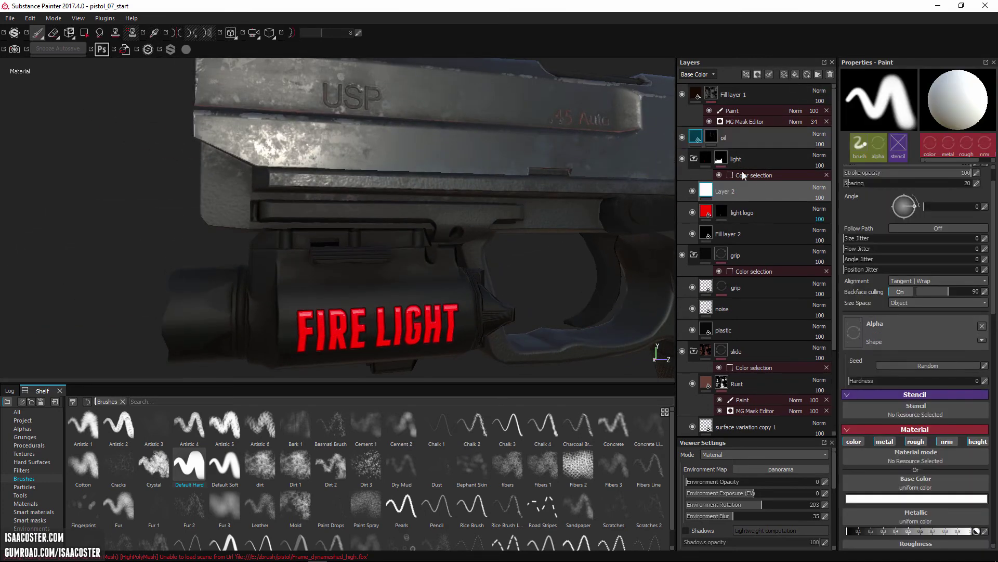
alt+middle_drag(490, 146, 483, 161)
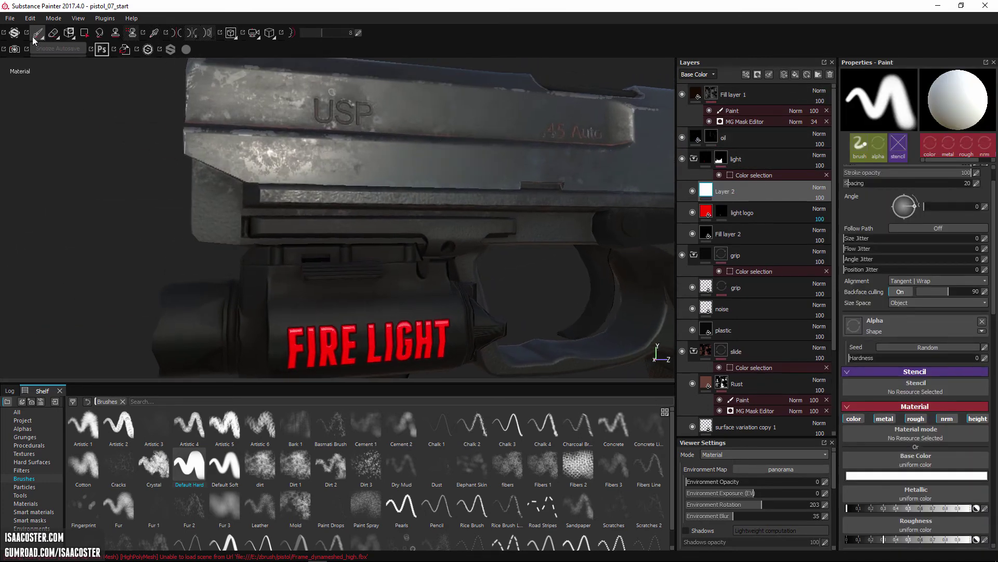
Switch to the Projection tool and assign the fire_light image as its base color.
click(68, 33)
alt+drag(223, 245, 182, 206)
scroll(920, 364, down, 3)
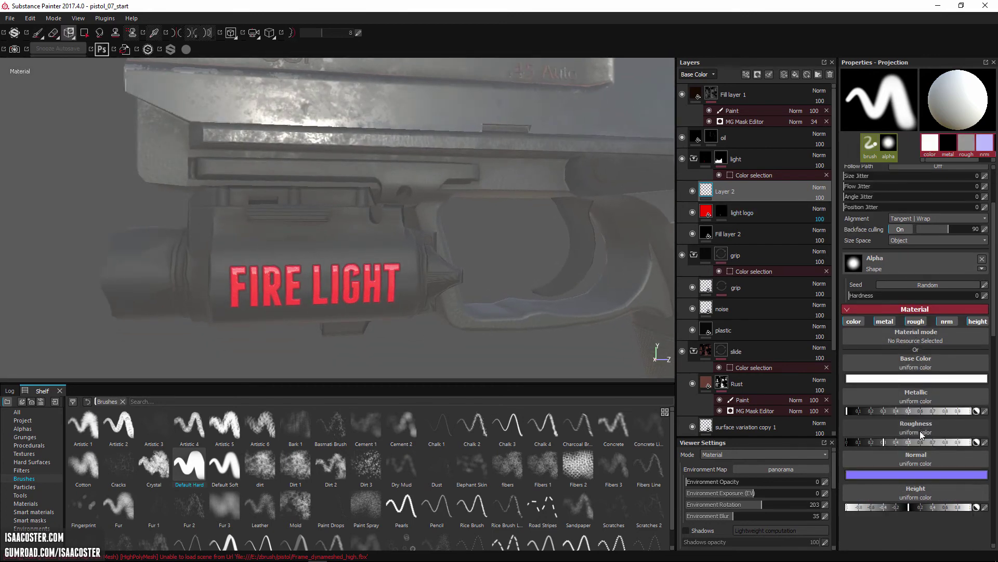
click(932, 364)
text(fire)
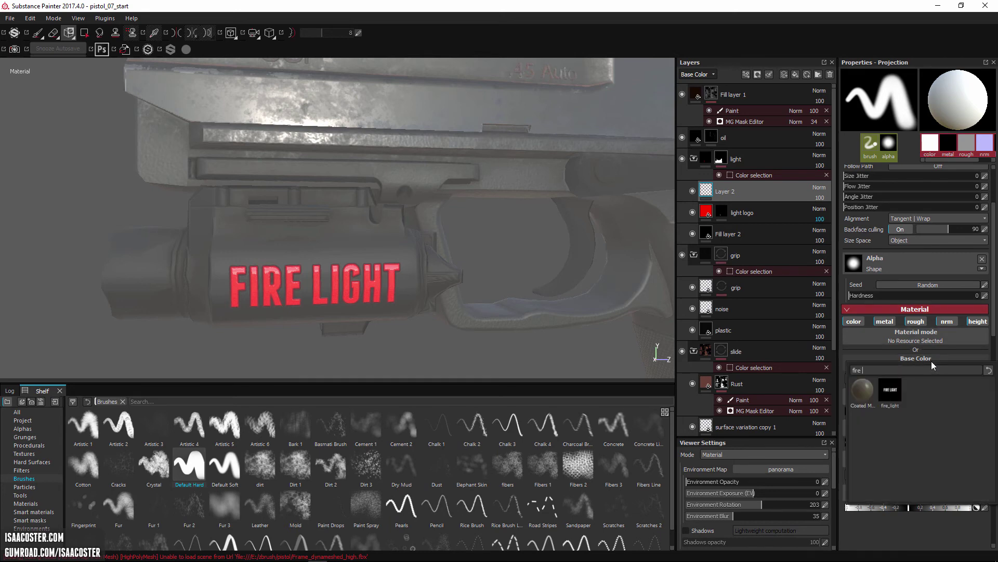
click(890, 390)
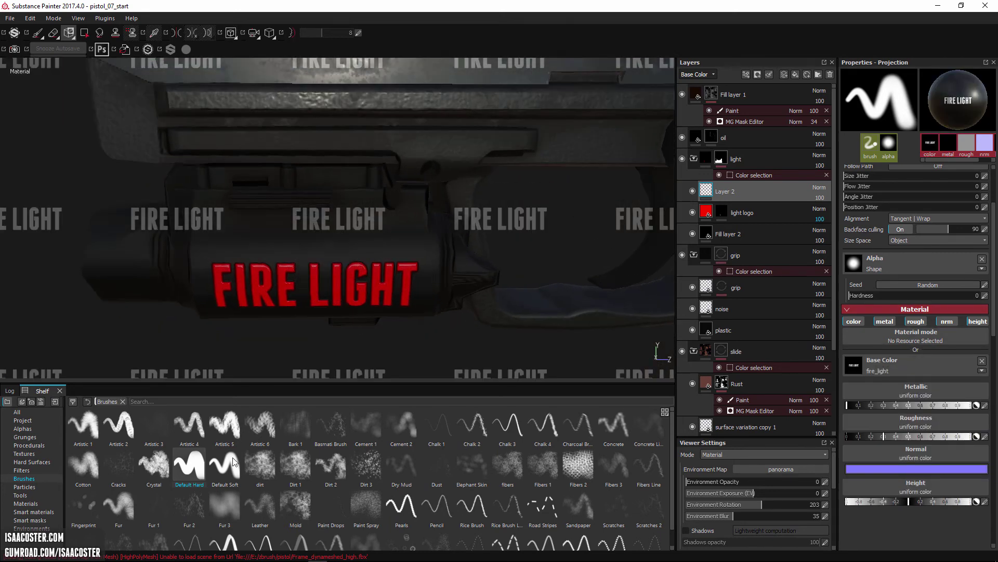
Project a white FIRE LIGHT logo from the image onto the flashlight body above the red lettering on Layer 2.
mouse_move(381, 247)
alt+mouse_down()
mouse_move(385, 218)
mouse_move(336, 221)
mouse_move(348, 214)
mouse_move(357, 229)
mouse_move(340, 221)
alt+mouse_up()
mouse_move(332, 334)
alt+mouse_down()
mouse_move(388, 310)
mouse_move(363, 327)
alt+mouse_up()
alt+drag(187, 130, 211, 126)
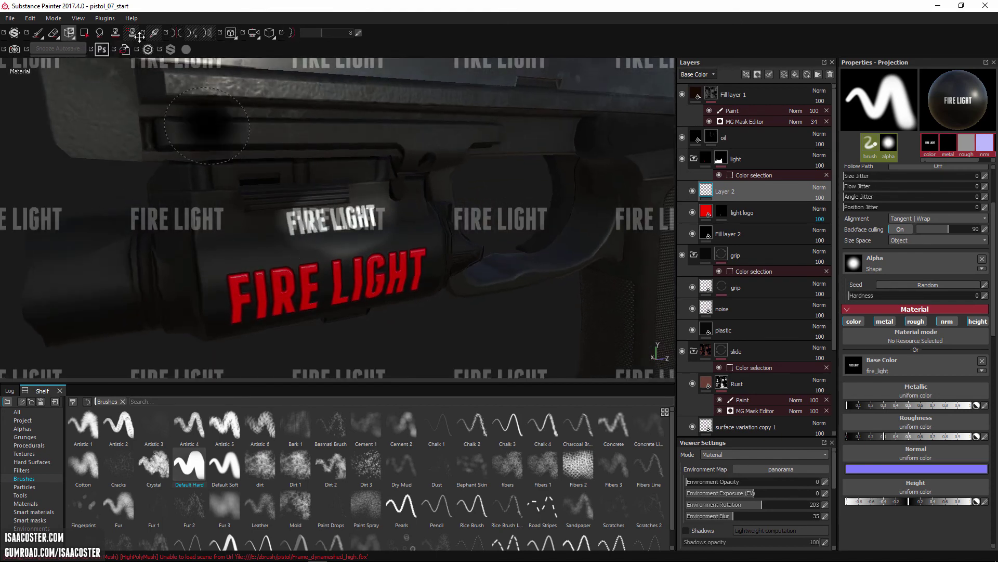
Switch back to the Paint tool and delete Layer 2 with the projected white logo.
click(38, 32)
alt+drag(338, 244, 345, 223)
scroll(371, 213, down, 2)
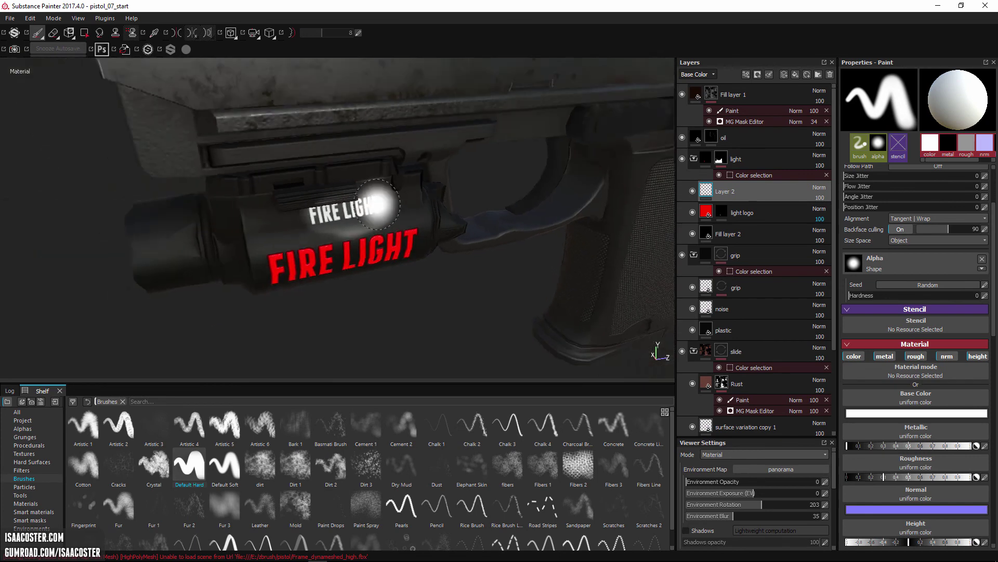
scroll(395, 213, up, 4)
alt+drag(405, 207, 355, 219)
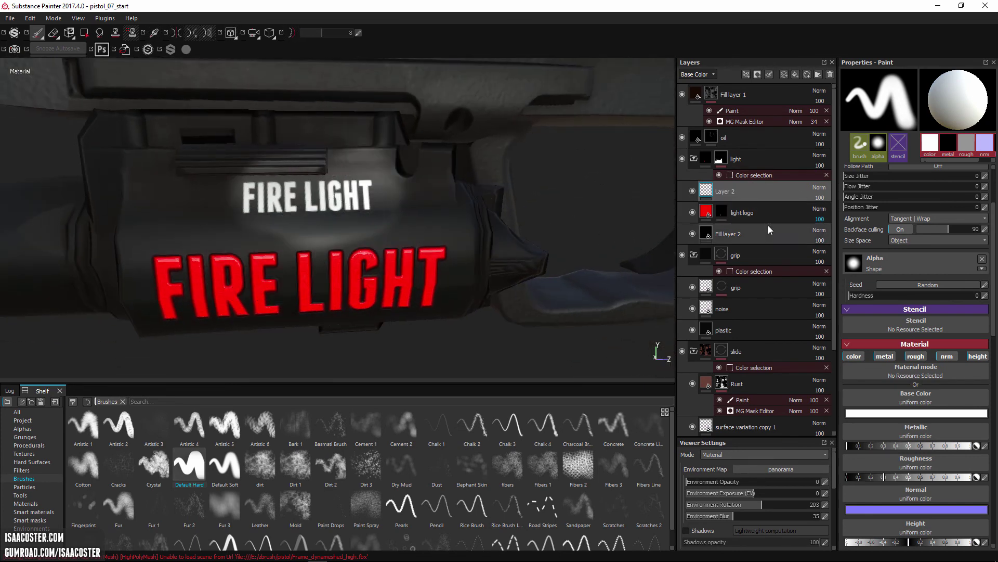
click(720, 213)
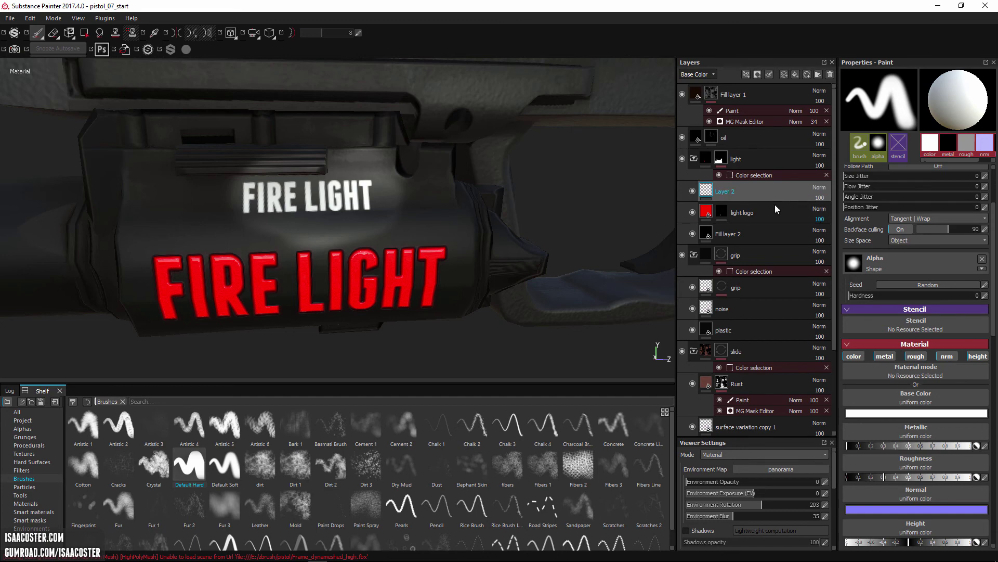
key(Delete)
Change the light logo fill's base color to neutral gray with value 0.361 and remove the lettering's raised height.
click(920, 241)
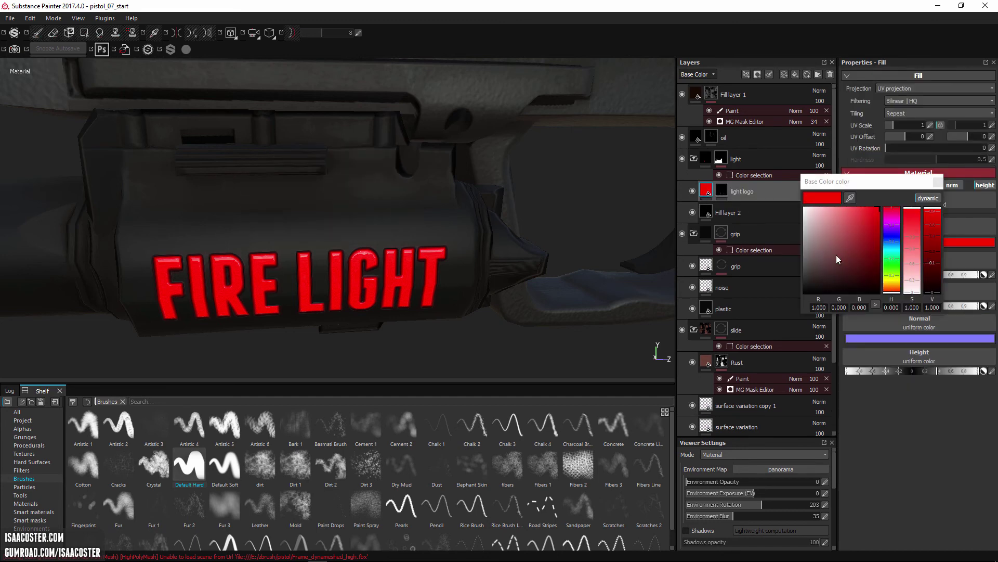
drag(836, 255, 780, 223)
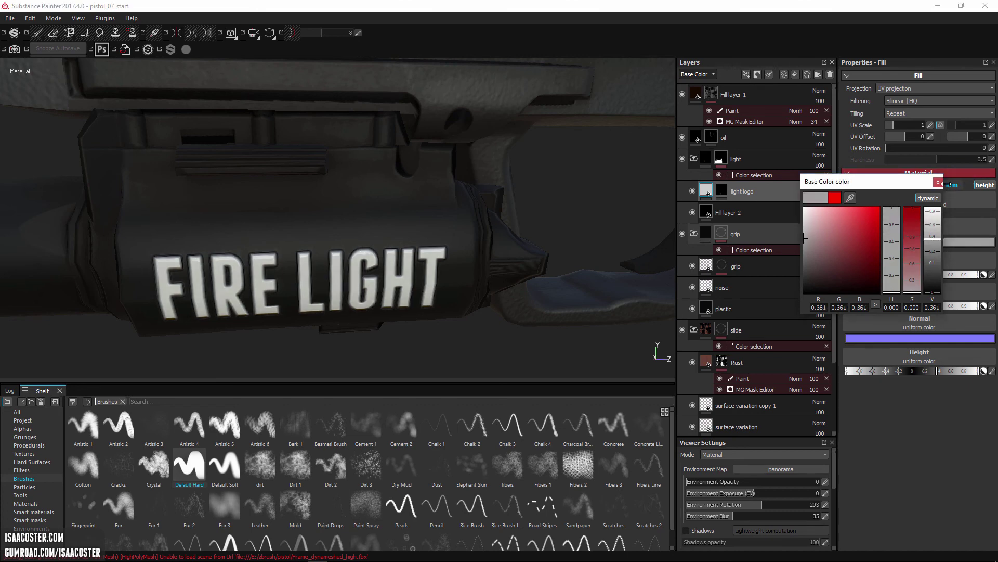
click(992, 371)
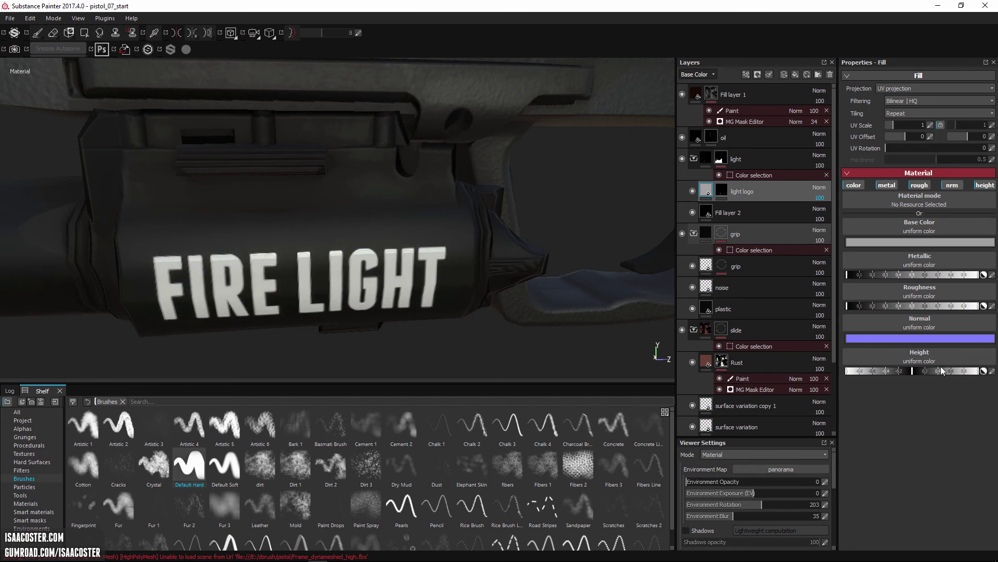
alt+drag(464, 313, 489, 221)
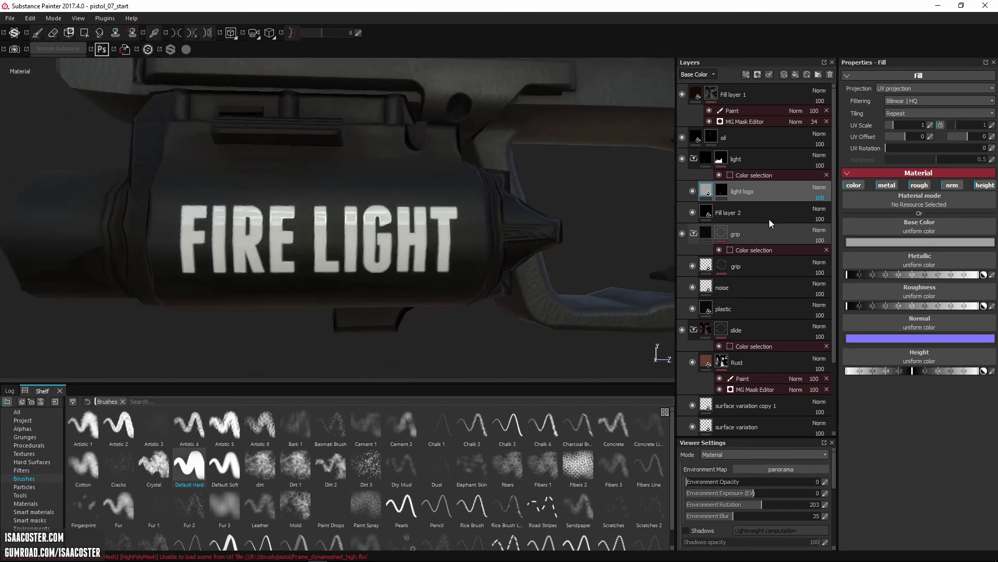
Lower the roughness of Fill layer 2 to about 0.2 and rotate the environment lighting around the flashlight.
click(728, 212)
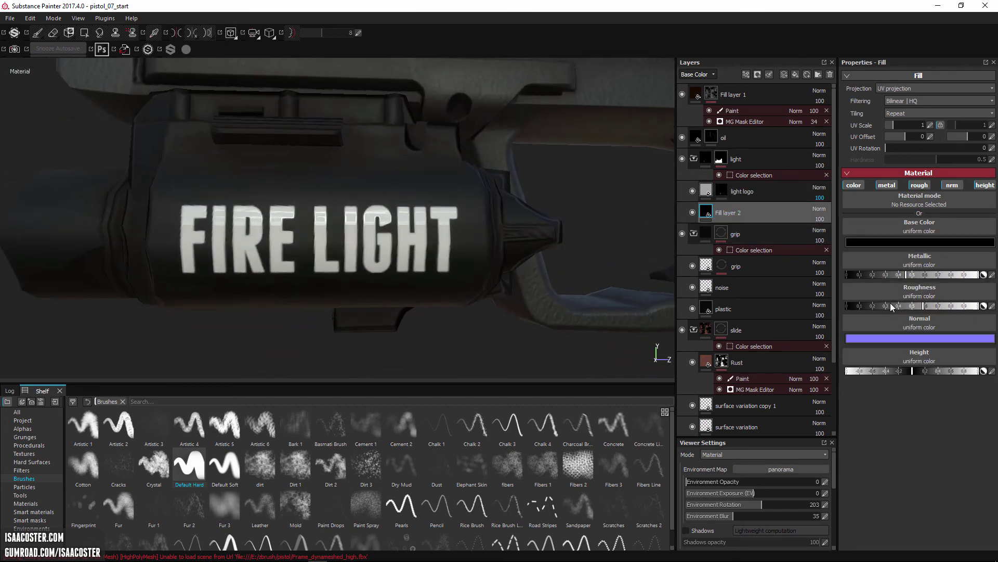
mouse_move(457, 291)
alt+mouse_down()
mouse_move(486, 289)
mouse_move(470, 291)
alt+mouse_up()
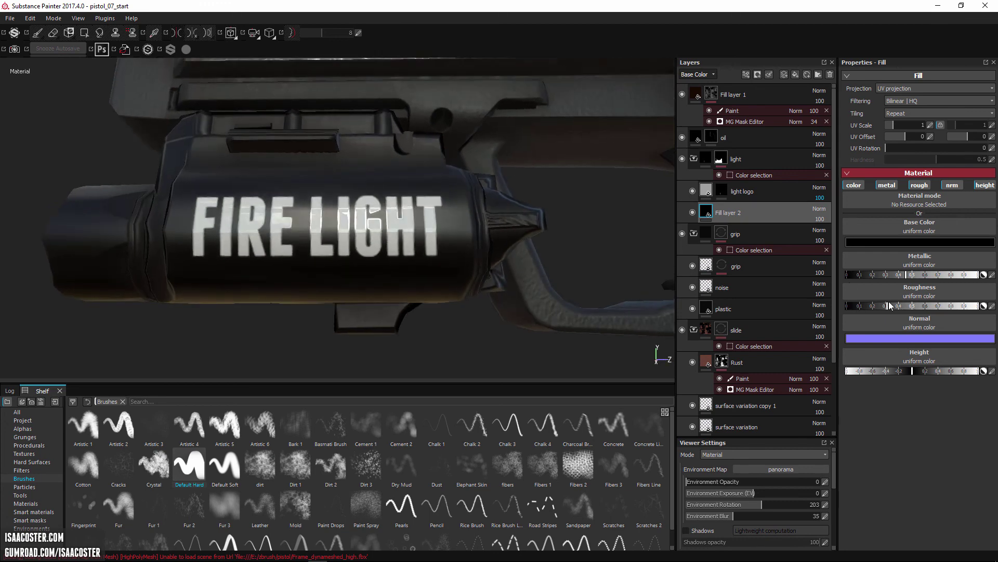
drag(889, 306, 874, 307)
alt+drag(477, 288, 510, 274)
shift+right_drag(510, 274, 472, 281)
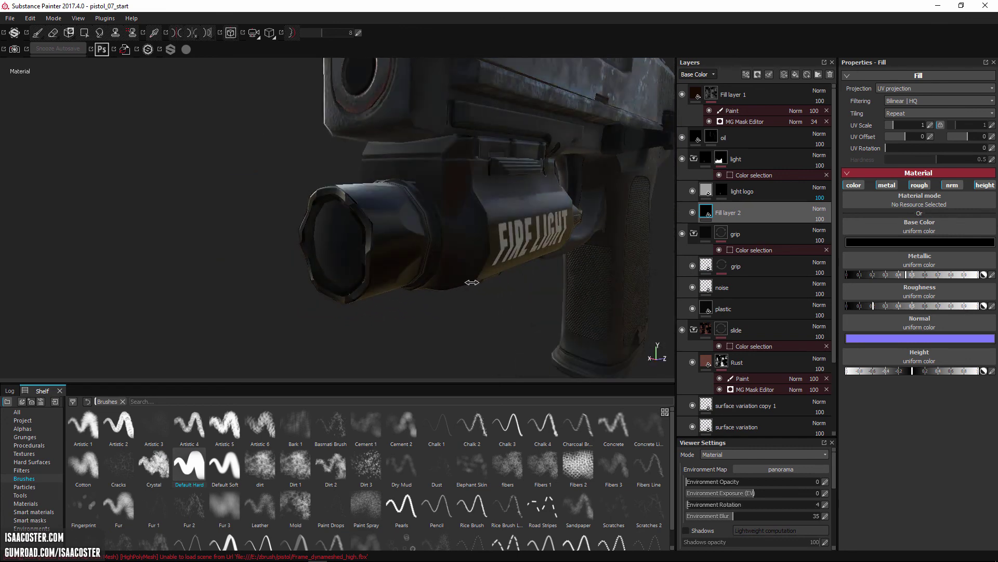
alt+drag(484, 277, 403, 265)
shift+right_drag(403, 265, 413, 267)
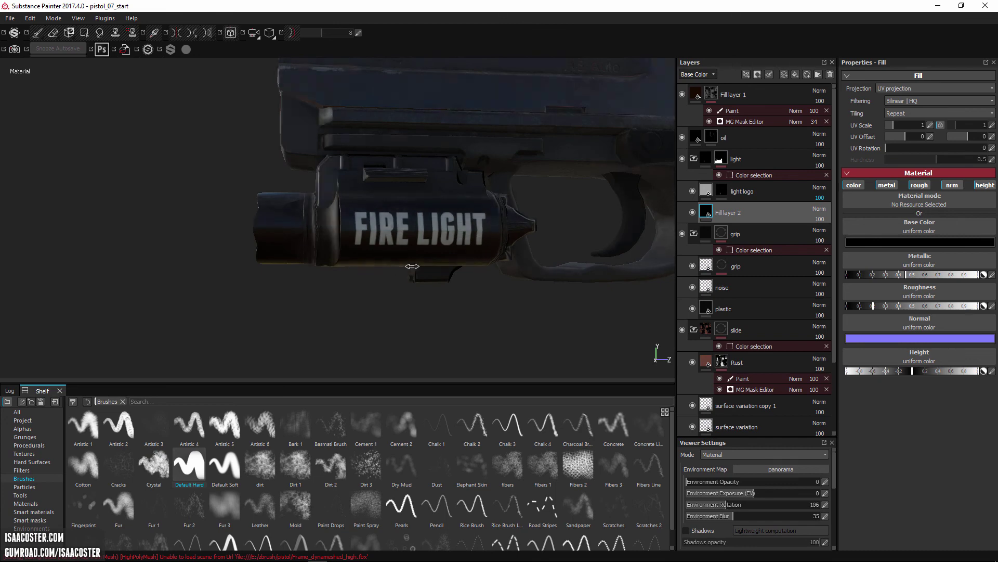